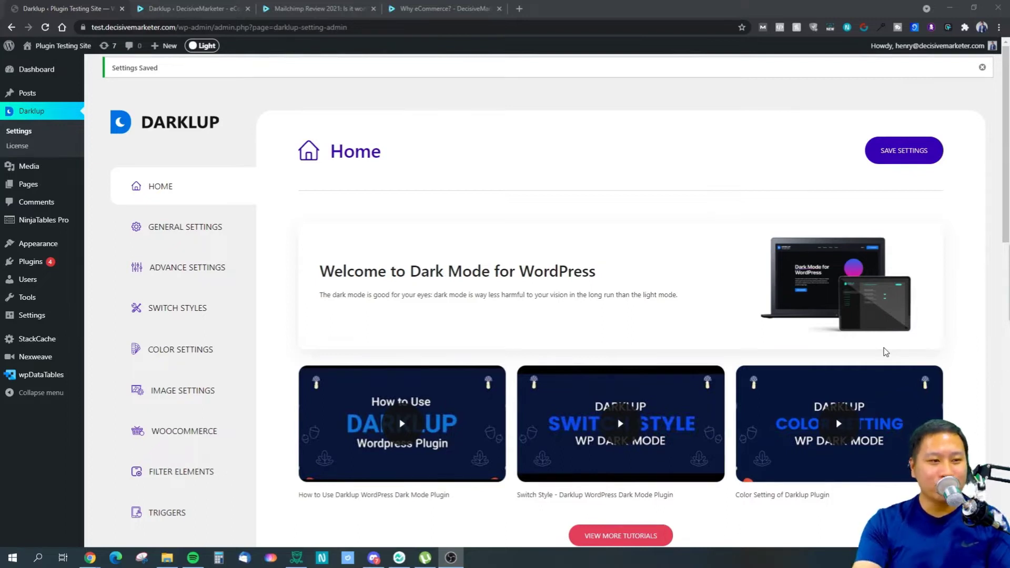
Preview dark mode on the DecisiveMarketer site's Darklup settings page and return the page to light mode
left_click(187, 9)
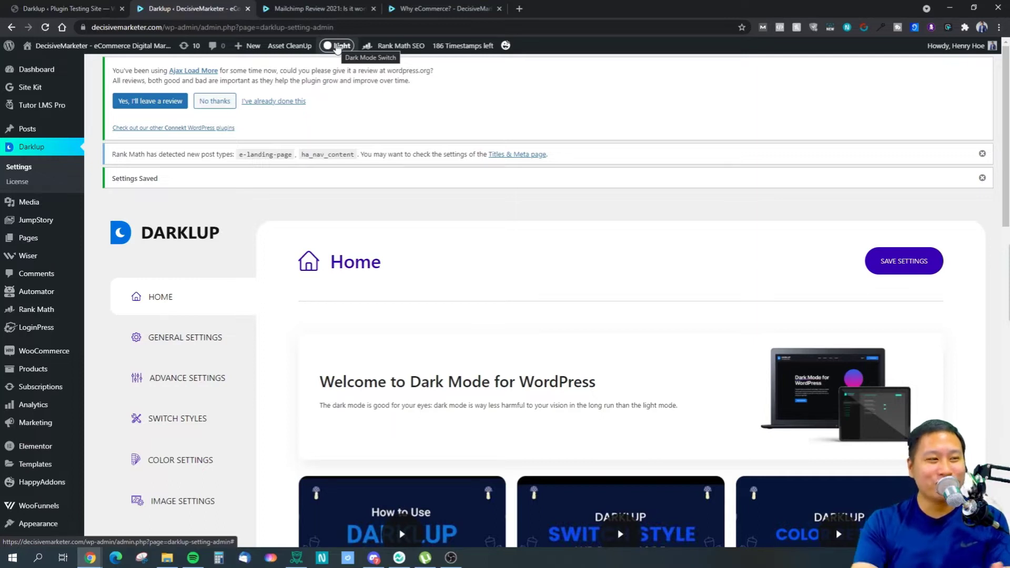
scroll(326, 209, "down", 2)
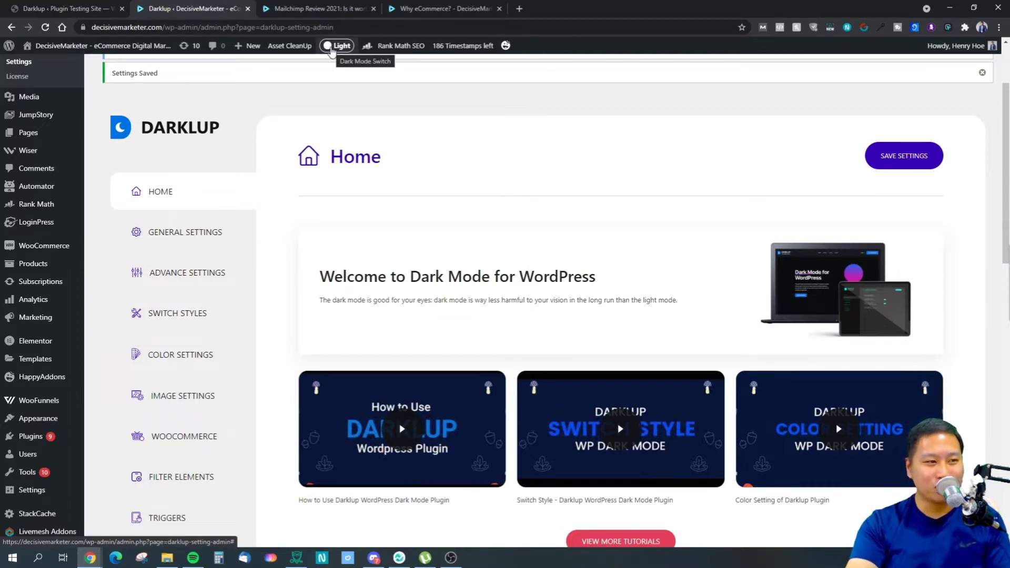
left_click(332, 46)
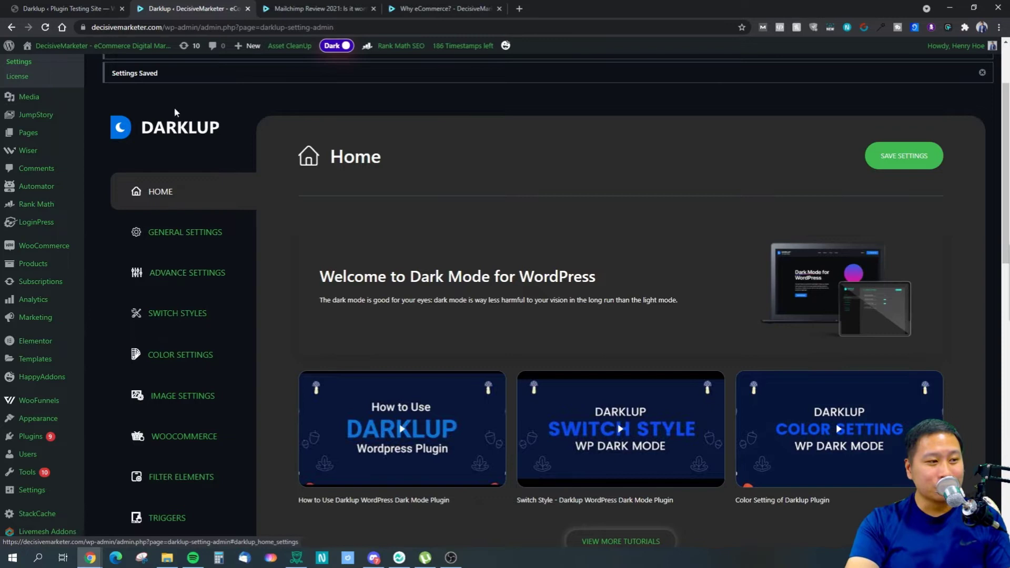
key("ctrl+alt+d")
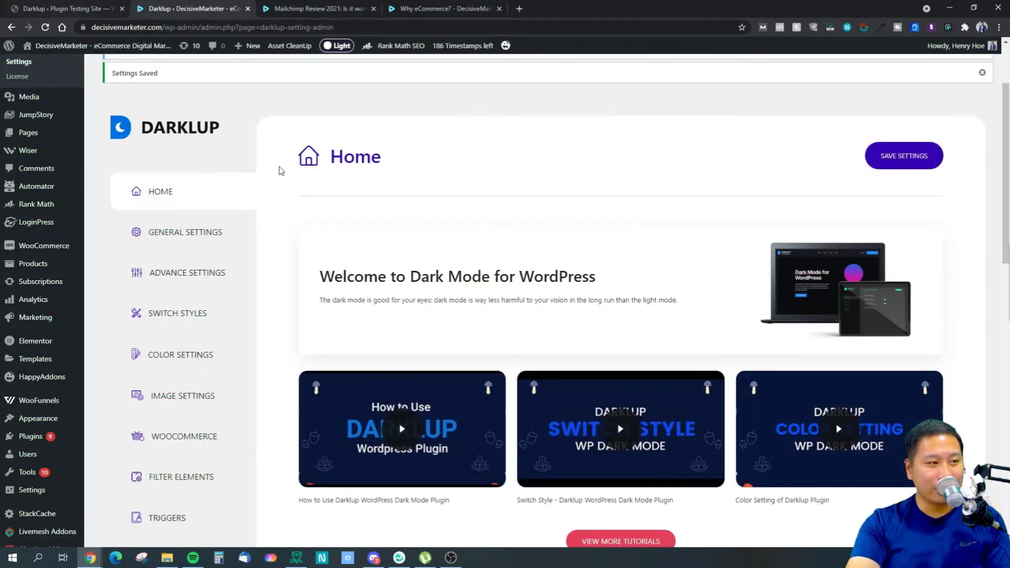
Turn on dark mode in the Plugin Testing Site admin and compare it with the DecisiveMarketer admin's dark mode, returning the latter to light
key("ctrl+shift+Tab")
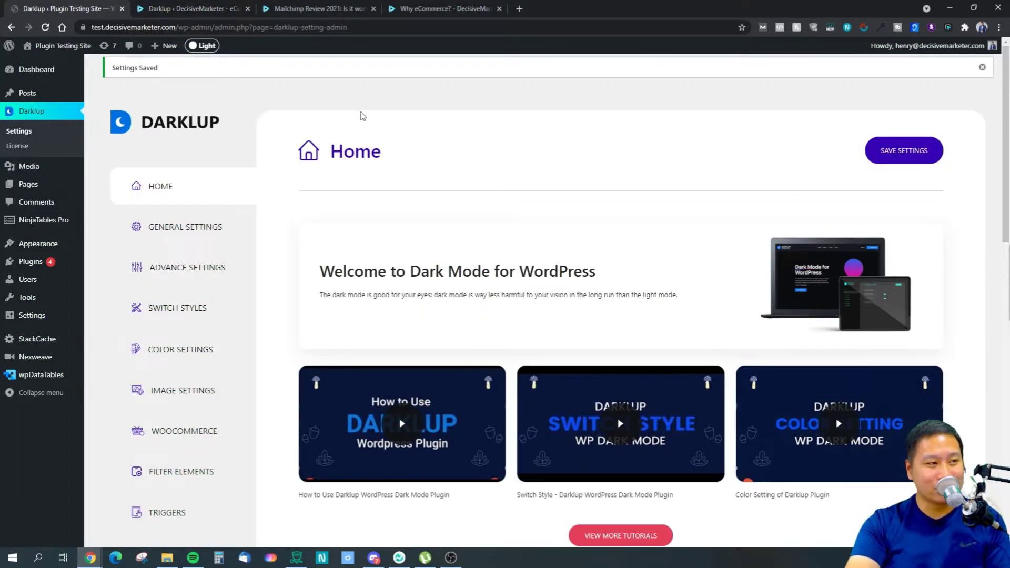
left_click(201, 46)
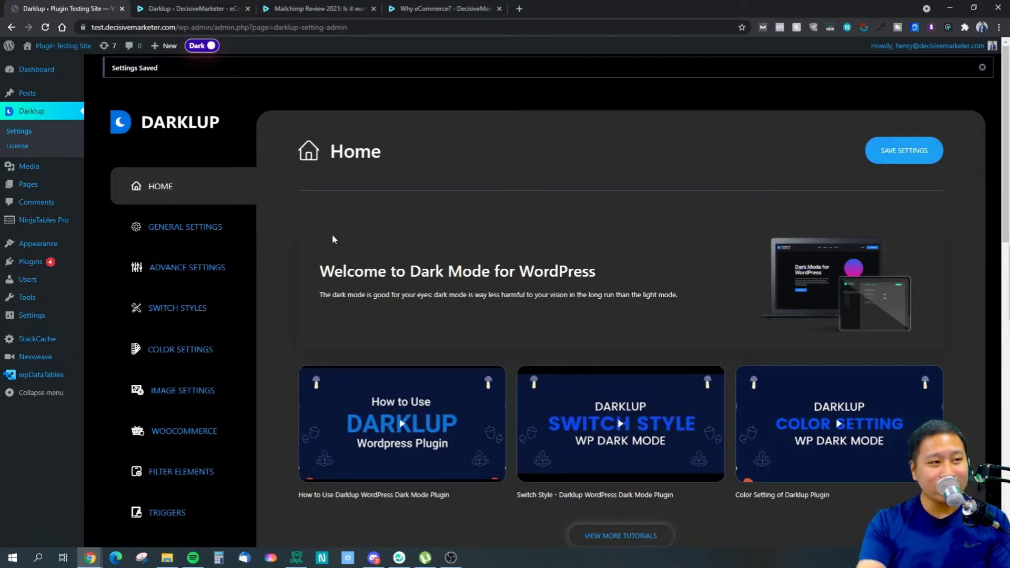
left_click(210, 9)
left_click(337, 46)
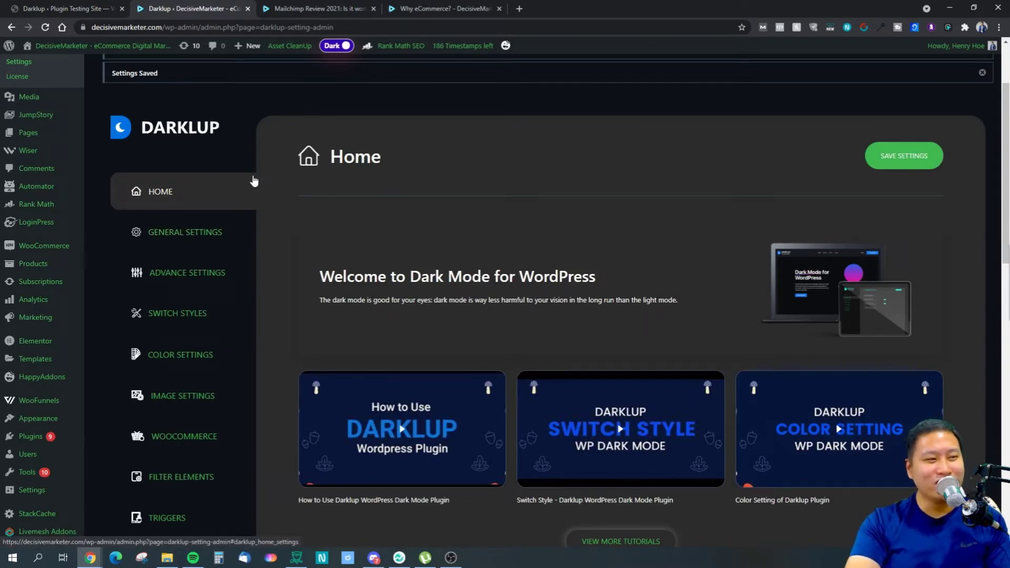
left_click(336, 46)
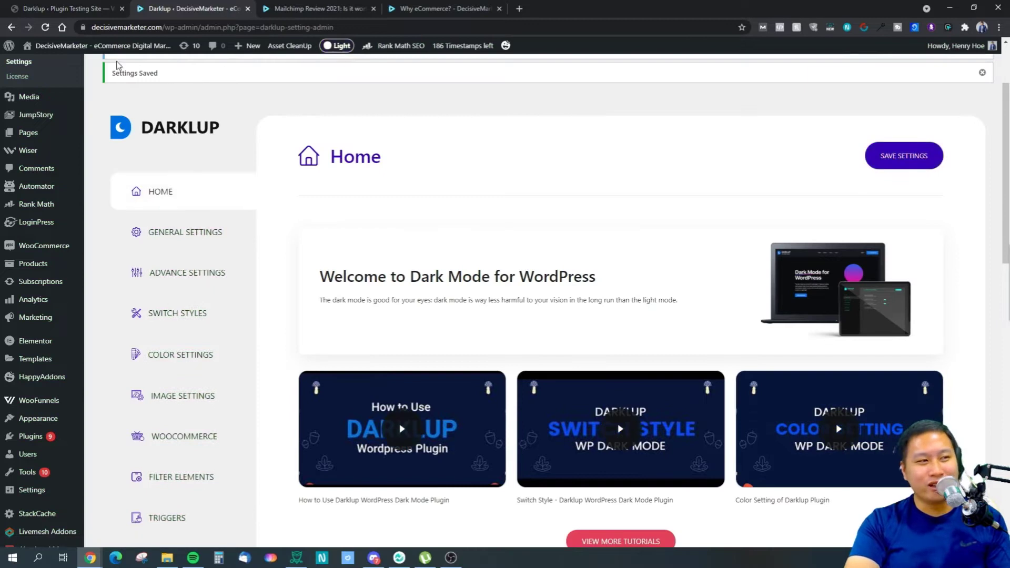
Look over the Plugin Testing Site's Darklup settings page in dark mode and compare it with light mode, ending in dark mode
left_click(83, 5)
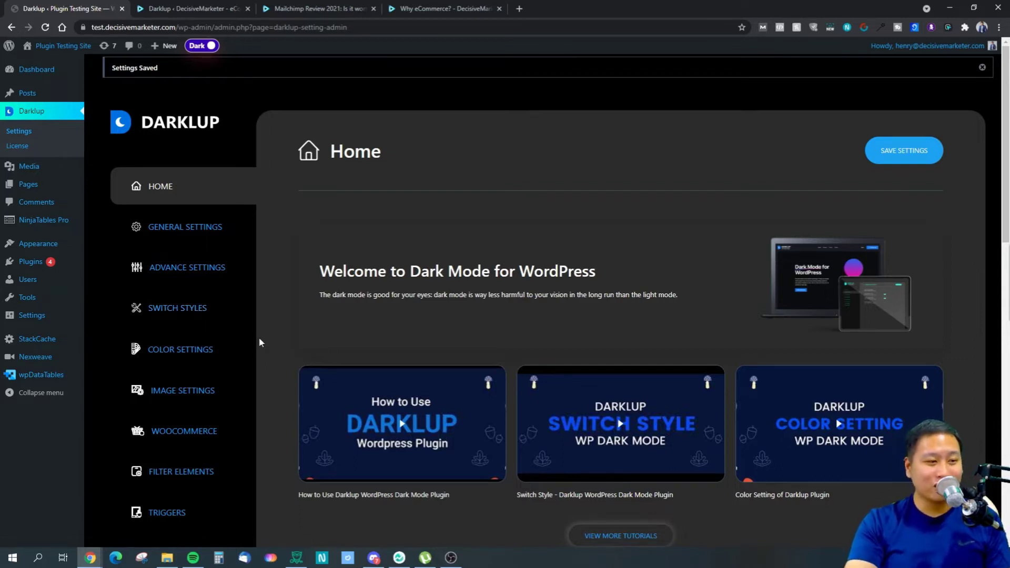
scroll(257, 339, "down", 5)
scroll(258, 345, "up", 5)
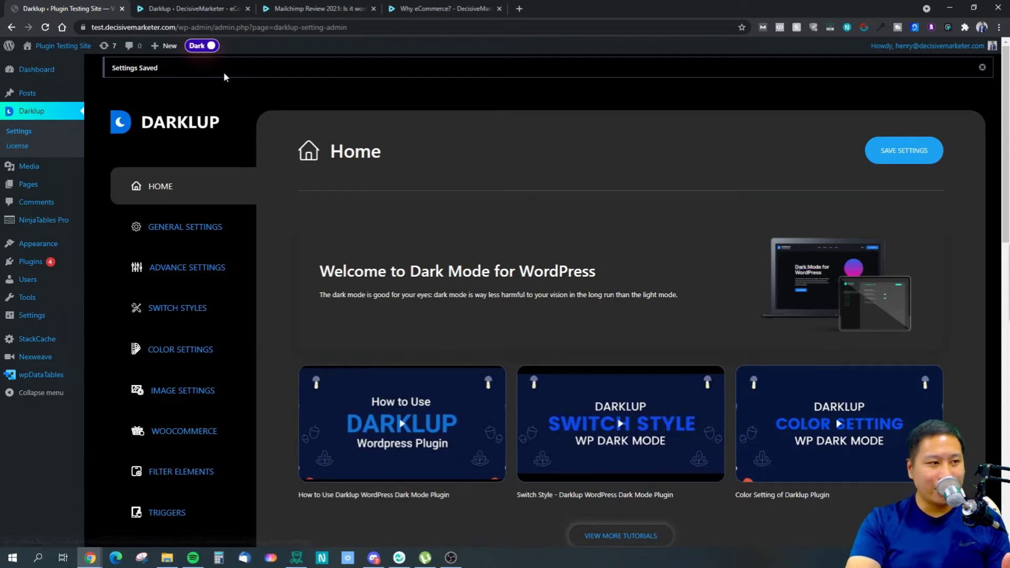
left_click(207, 47)
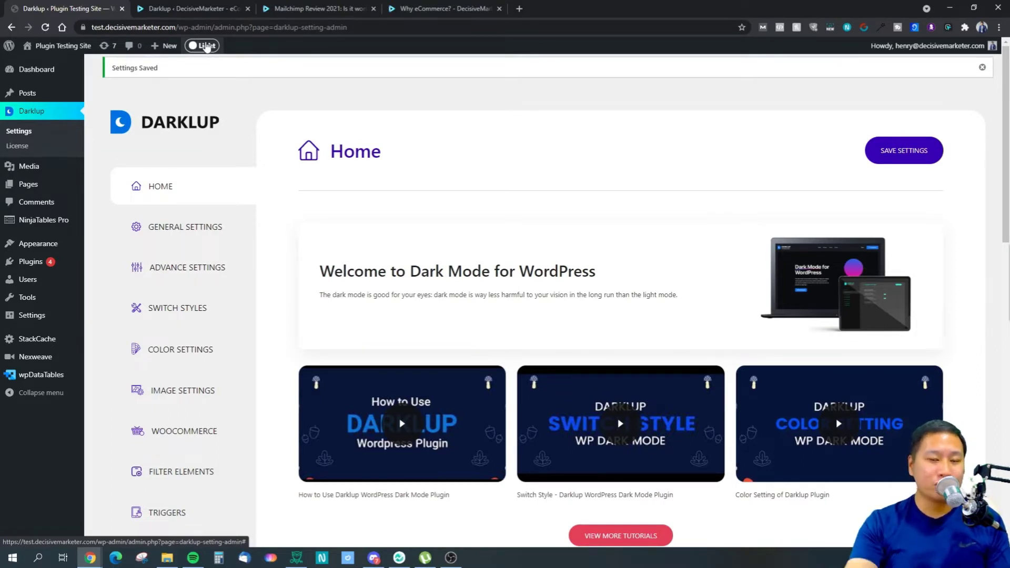
left_click(207, 47)
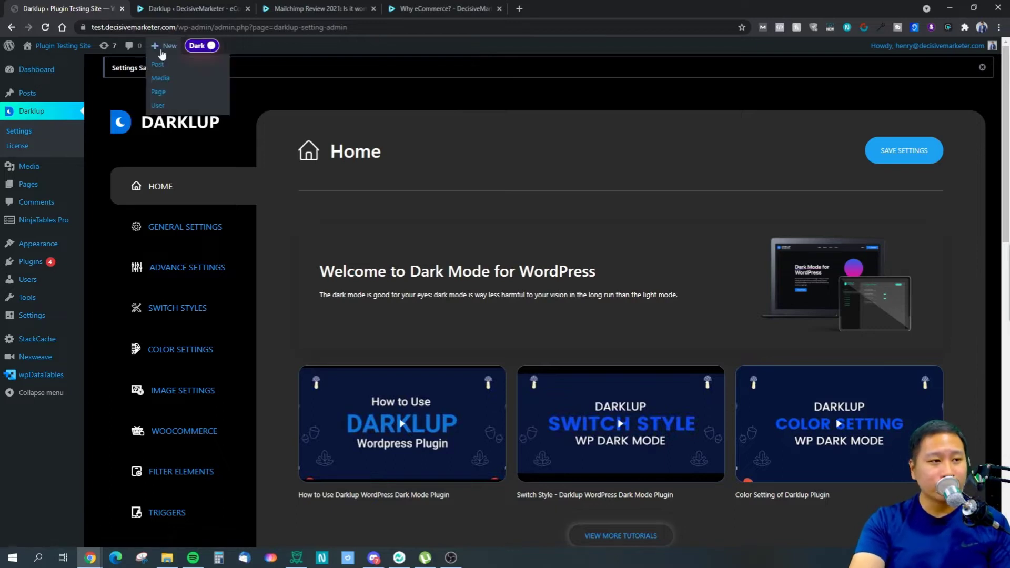
Examine the Mailchimp Review 2021 blog post in light mode, from the header image to the Mailchimp Features section
left_click(304, 6)
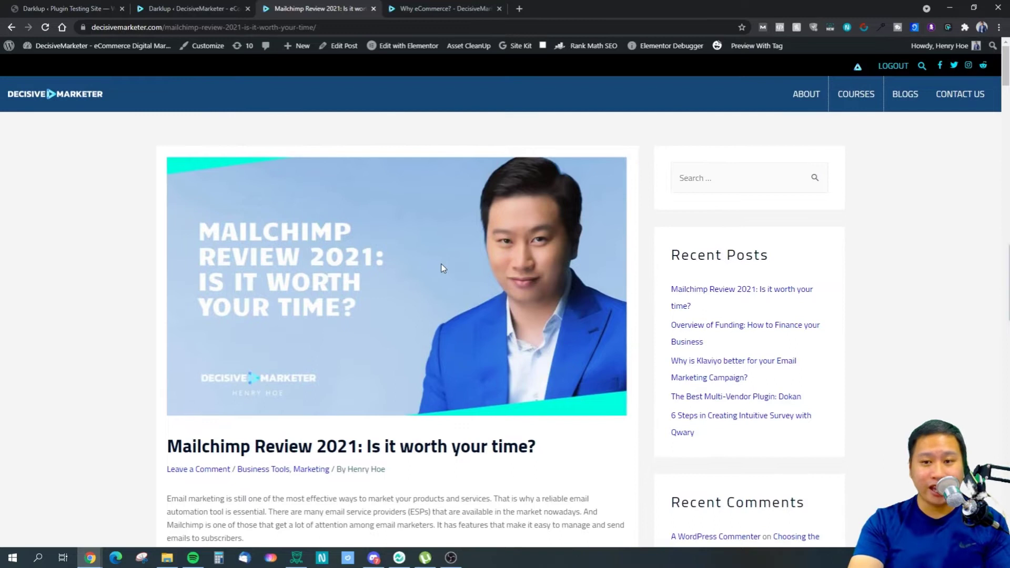
scroll(441, 263, "down", 2)
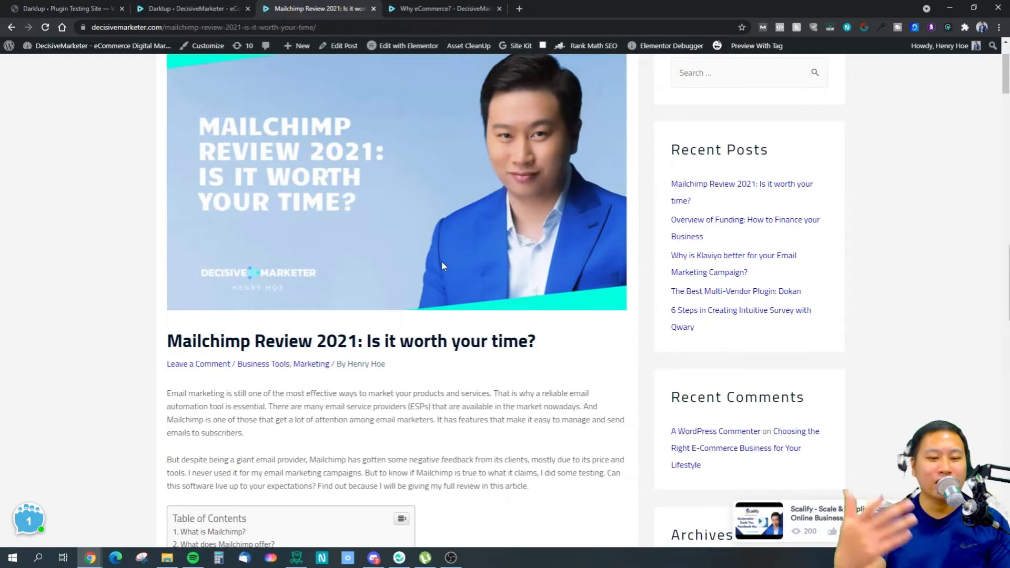
scroll(374, 247, "down", 1)
scroll(426, 271, "up", 3)
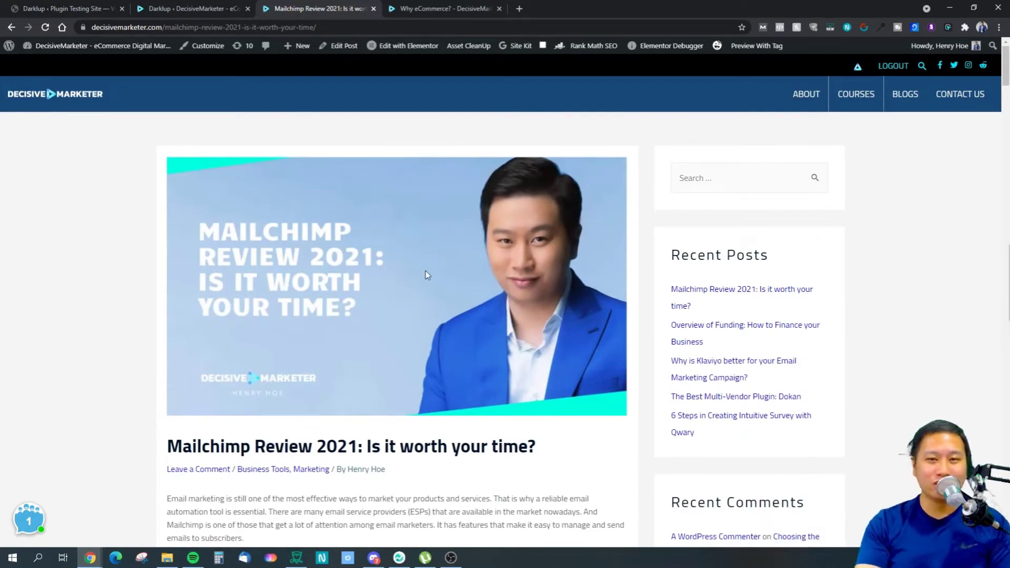
scroll(425, 270, "down", 6)
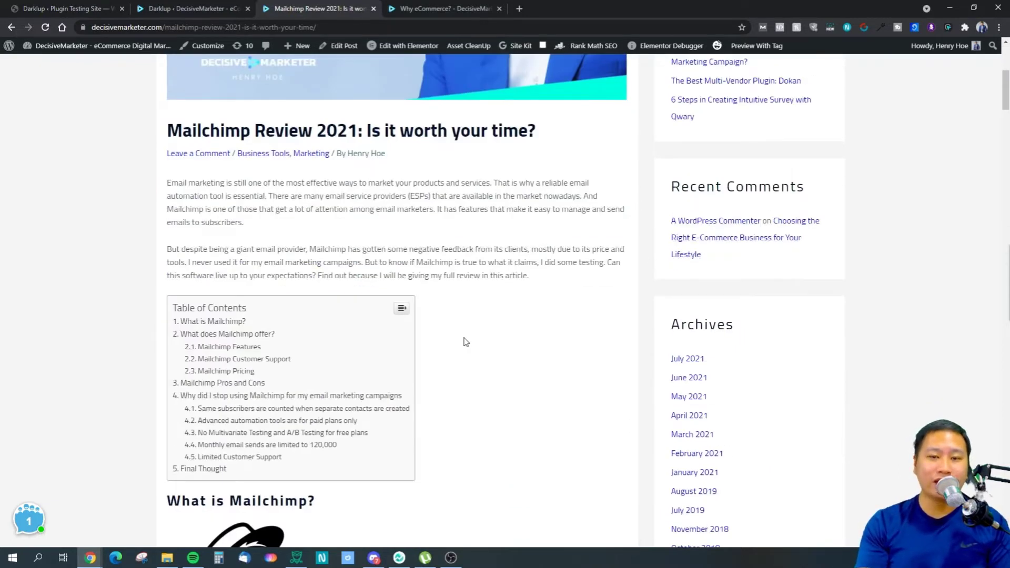
scroll(465, 342, "down", 8)
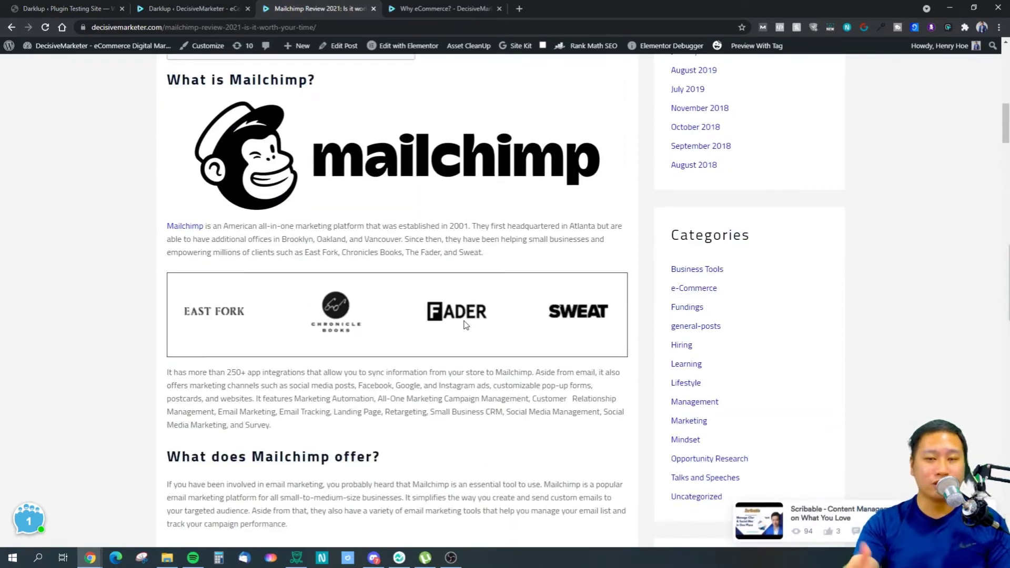
scroll(464, 322, "up", 14)
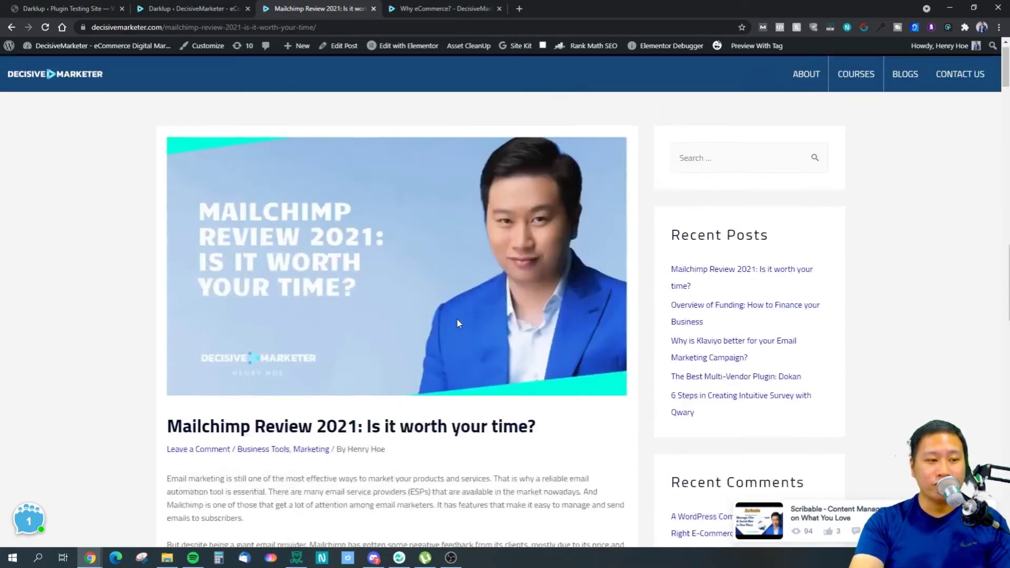
scroll(452, 323, "down", 3)
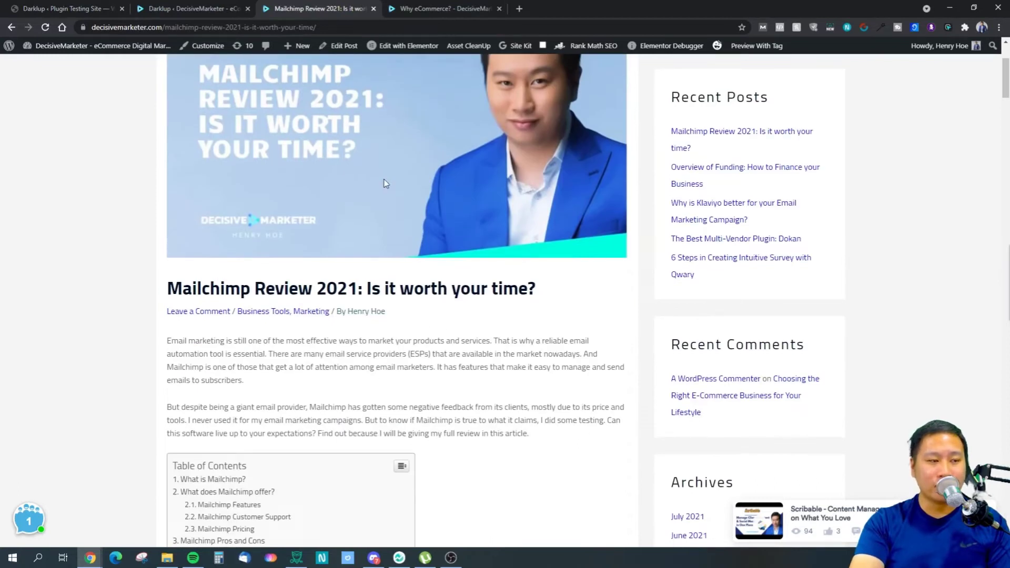
scroll(383, 185, "up", 2)
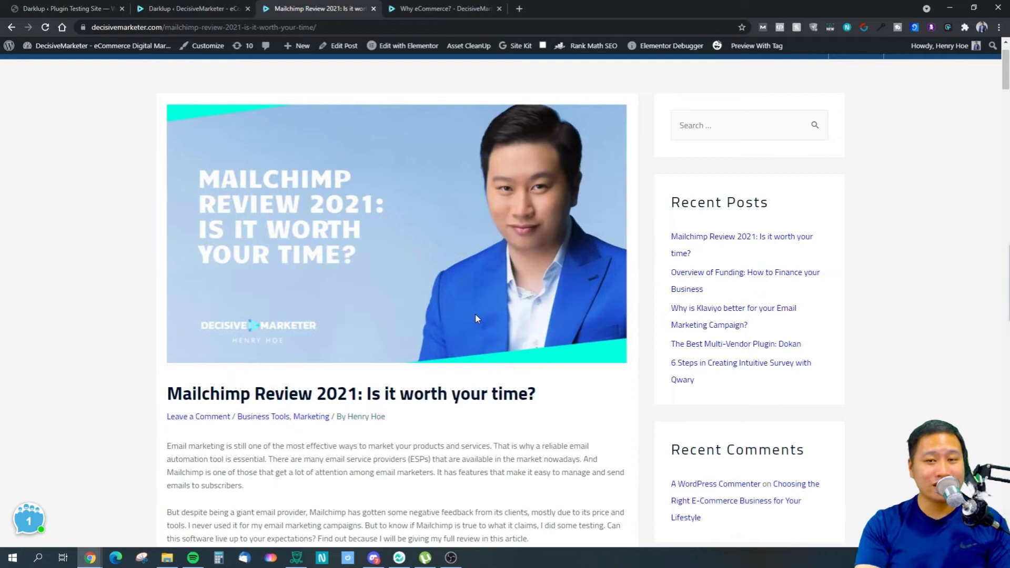
scroll(545, 349, "up", 1)
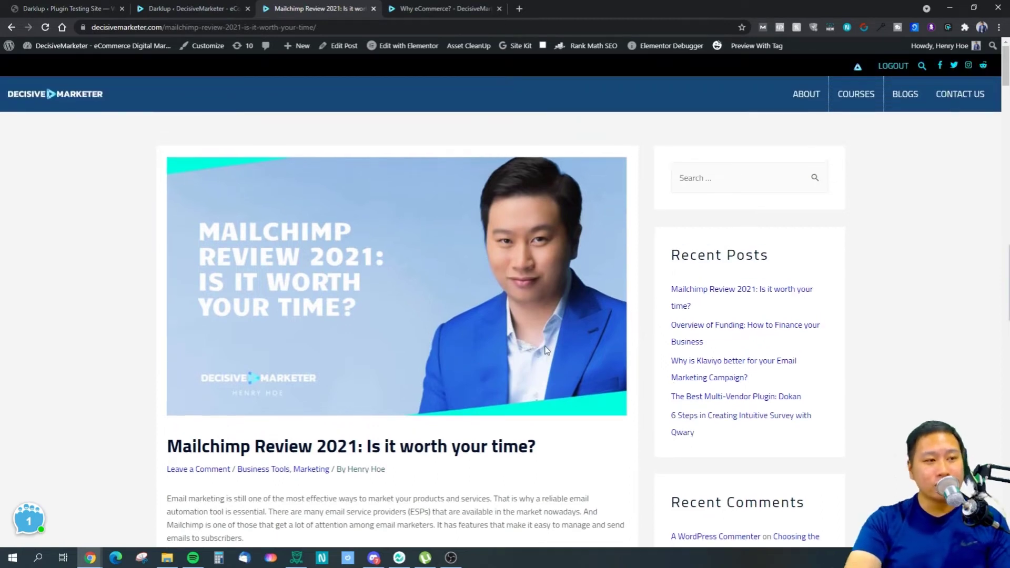
scroll(545, 350, "down", 15)
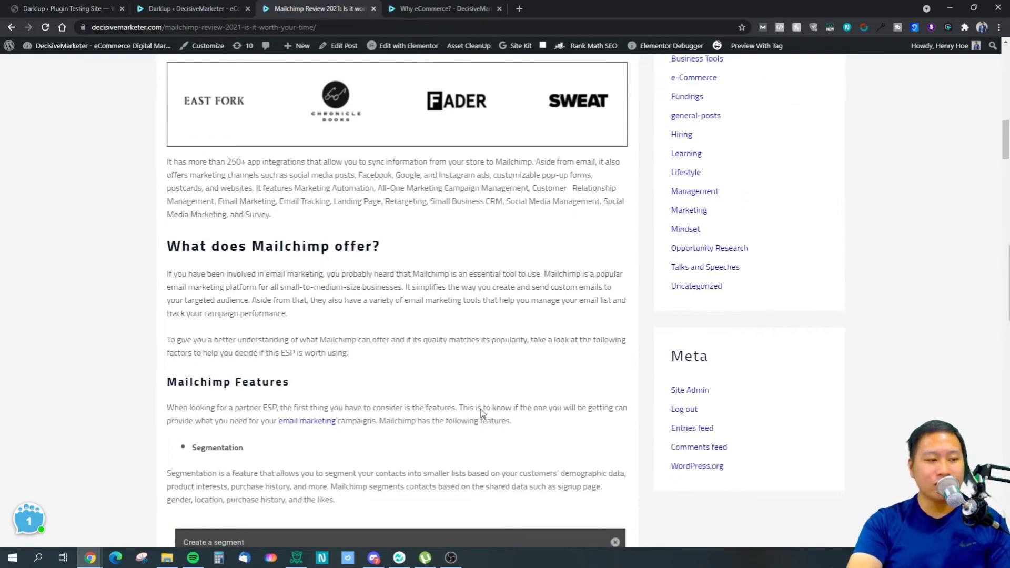
scroll(480, 413, "up", 7)
scroll(481, 412, "up", 10)
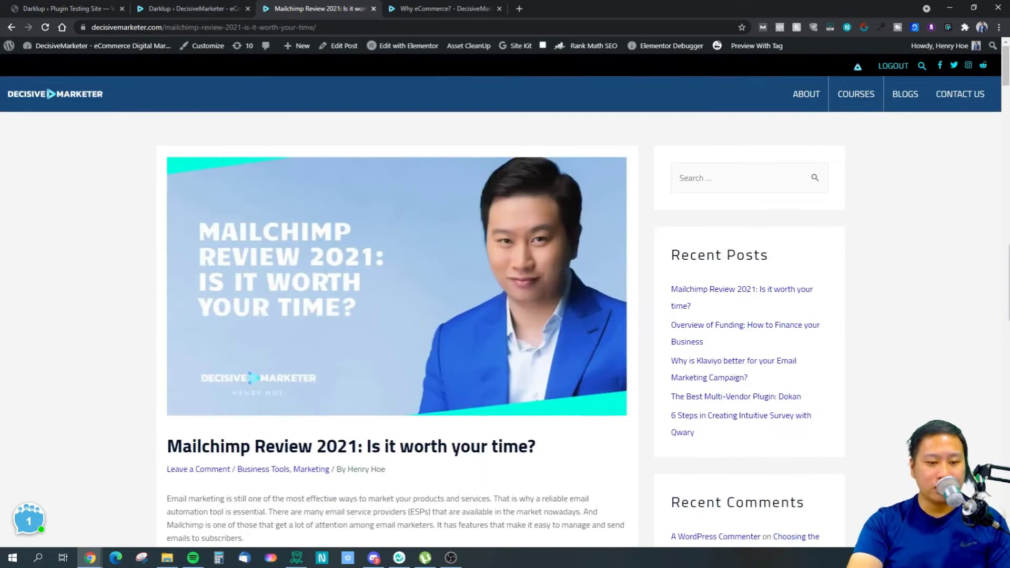
Switch the Mailchimp review post to dark mode and compare its "What is Mailchimp?" logo section in light and dark
key("ctrl+alt+d")
scroll(530, 443, "down", 4)
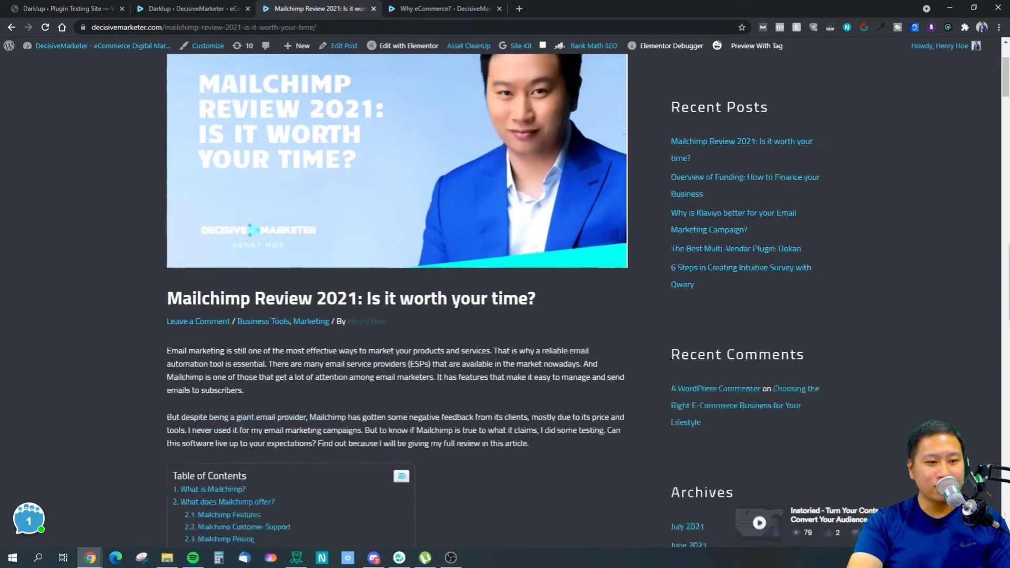
scroll(531, 443, "down", 10)
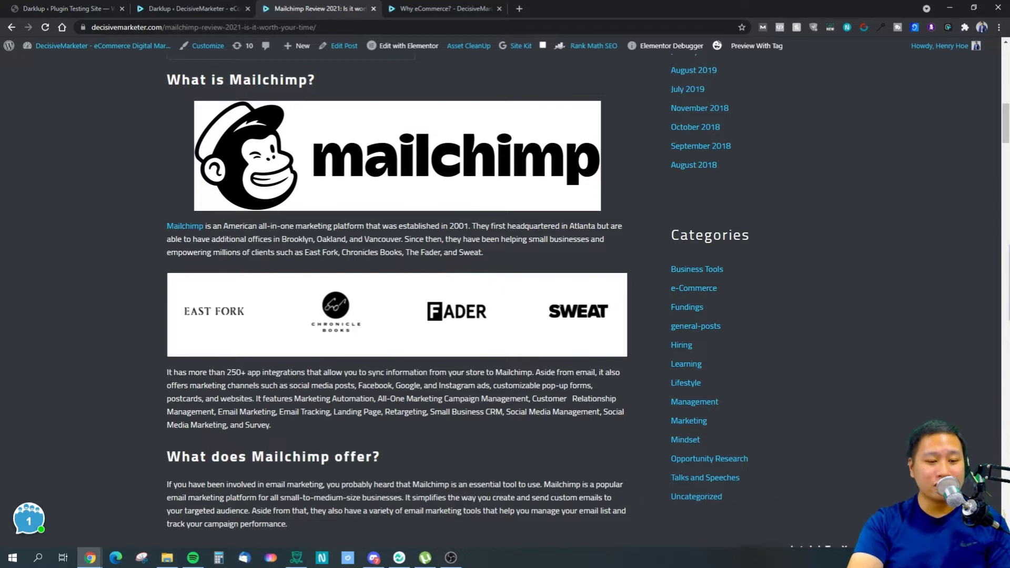
key("ctrl+alt+d")
key("ctrl+alt+d")
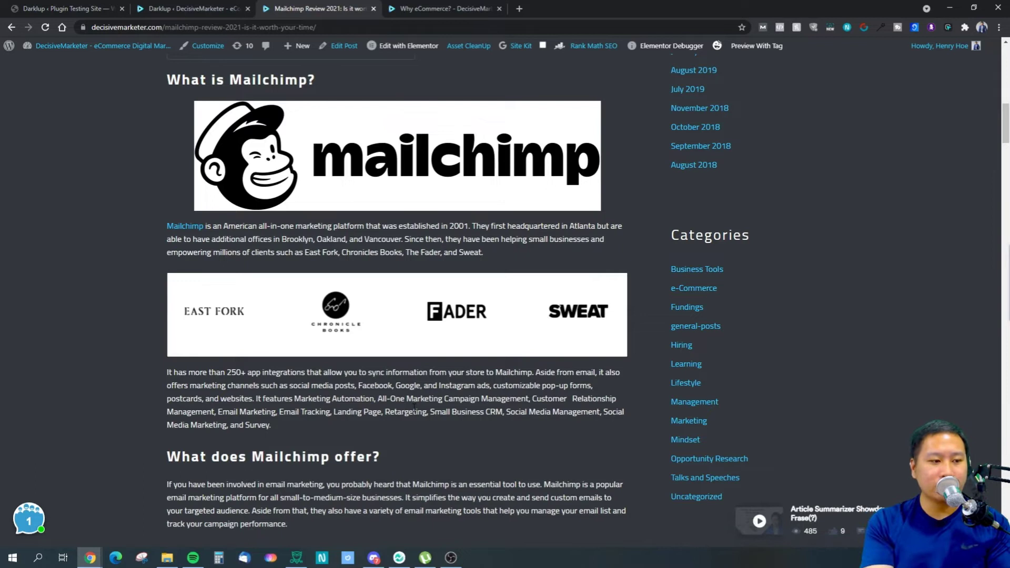
Compare how the Automation section's customer journey diagram looks in dark and light mode, ending in dark mode
scroll(414, 406, "down", 12)
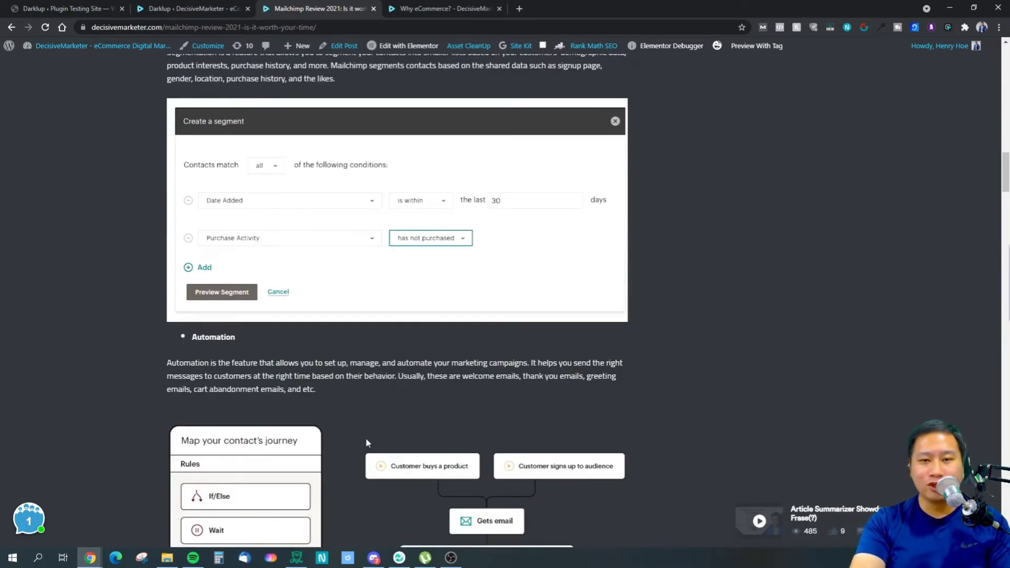
scroll(366, 439, "down", 5)
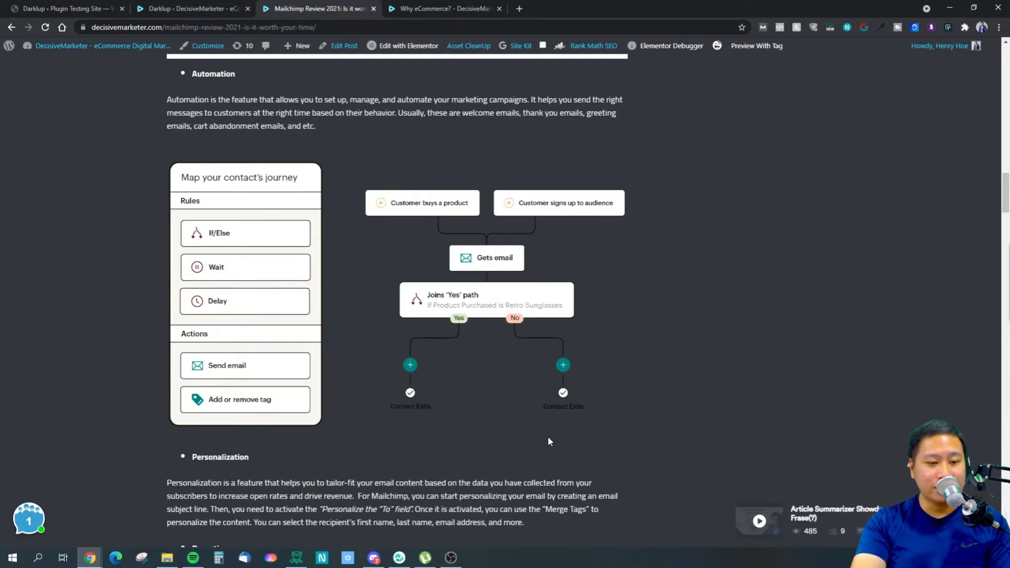
key("ctrl+alt+d")
key("ctrl+alt+d")
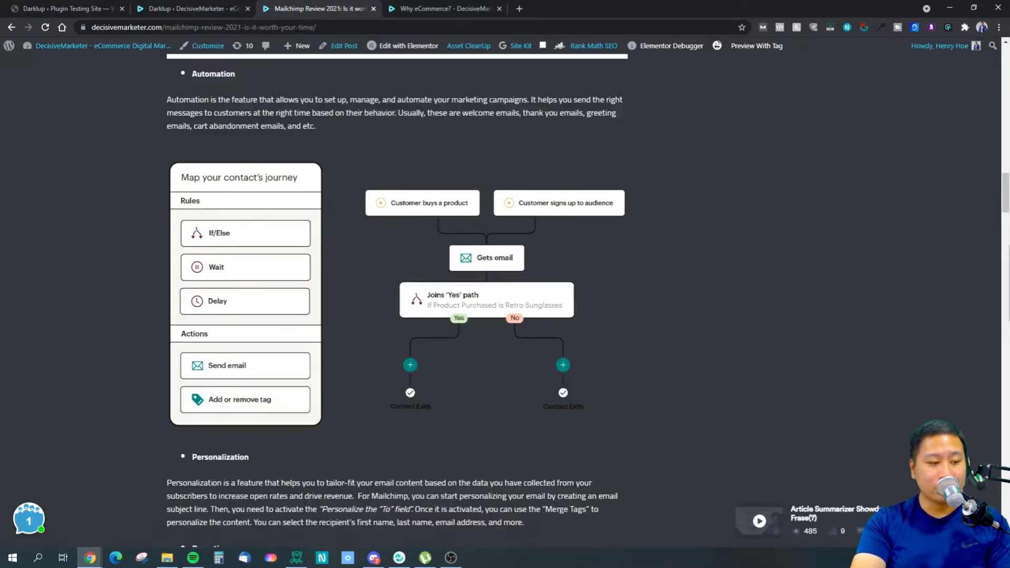
key("ctrl+alt+d")
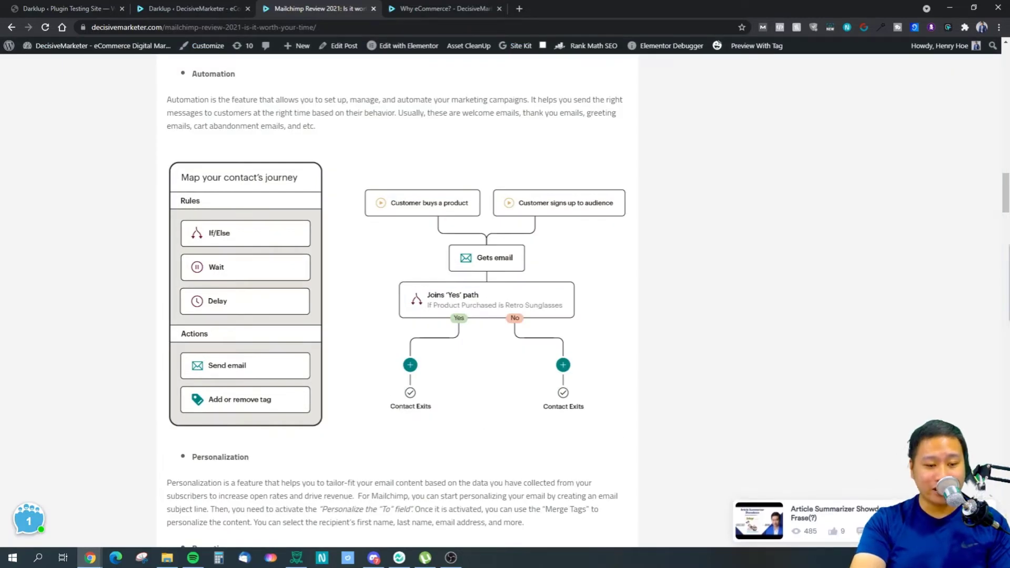
key("ctrl+alt+d")
Compare the Mailchimp Customer Support images in dark and light mode, leaving the post in light mode
scroll(400, 433, "down", 15)
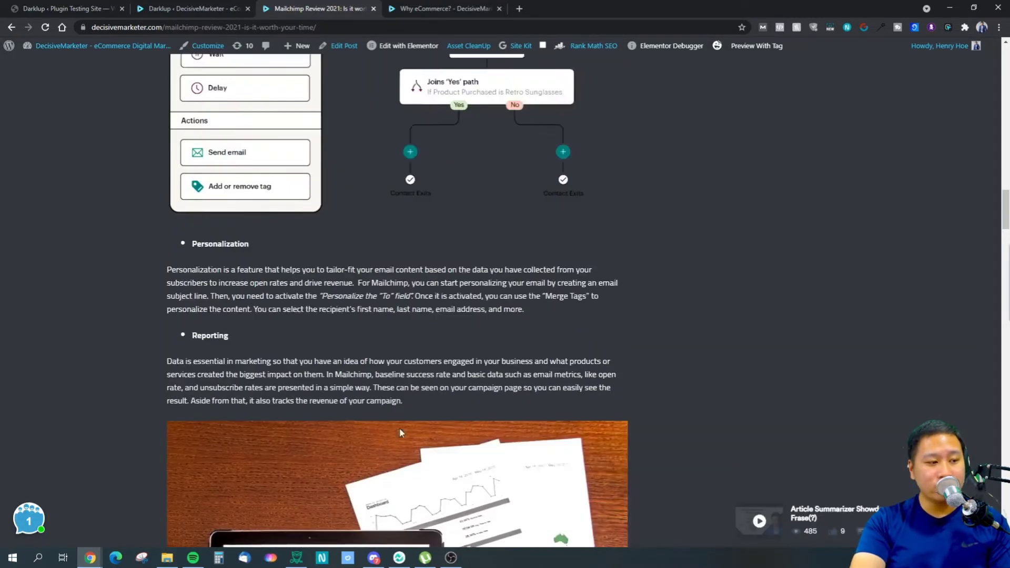
scroll(400, 431, "down", 10)
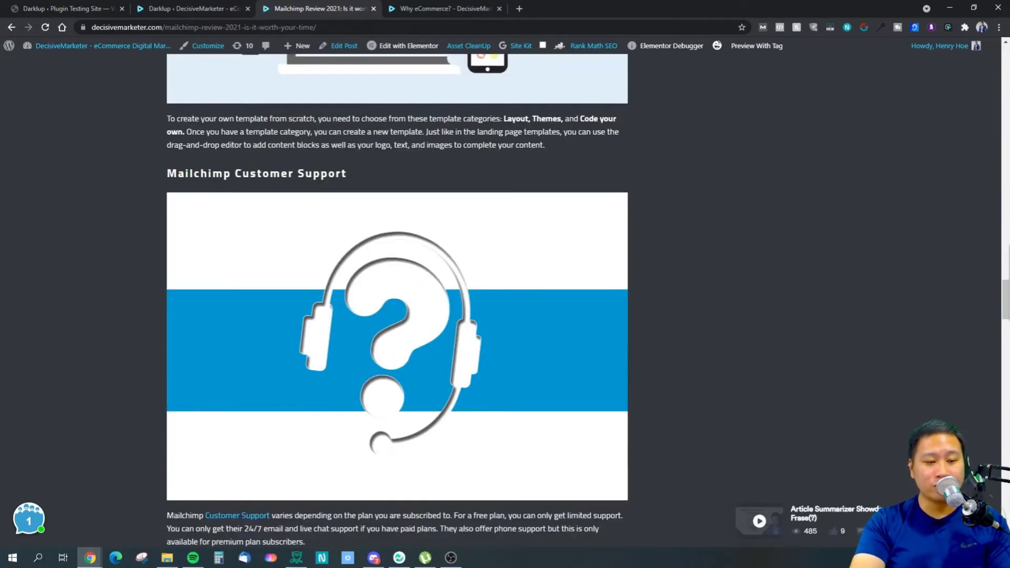
key("ctrl+alt+d")
scroll(435, 466, "down", 9)
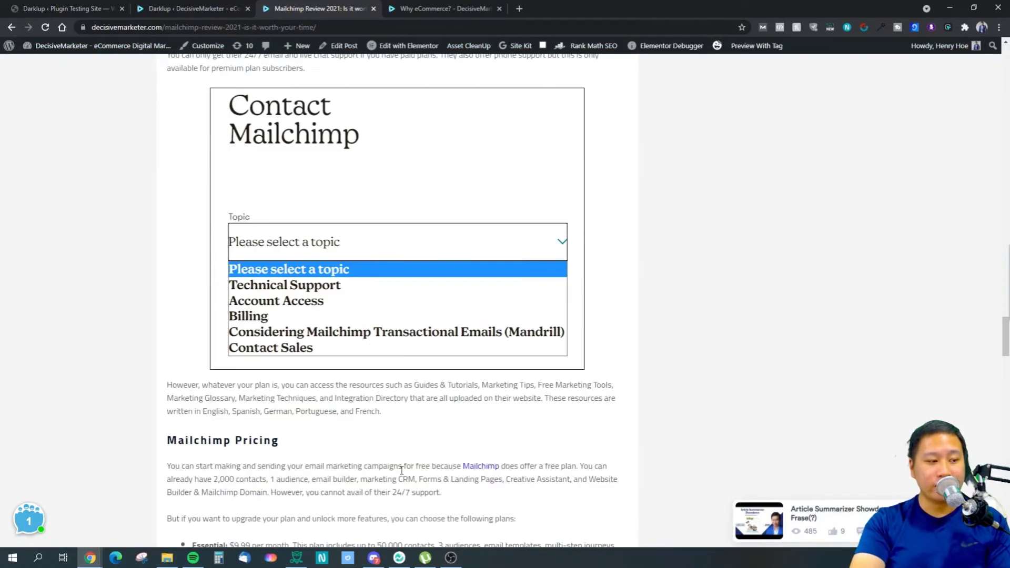
key("ctrl+alt+d")
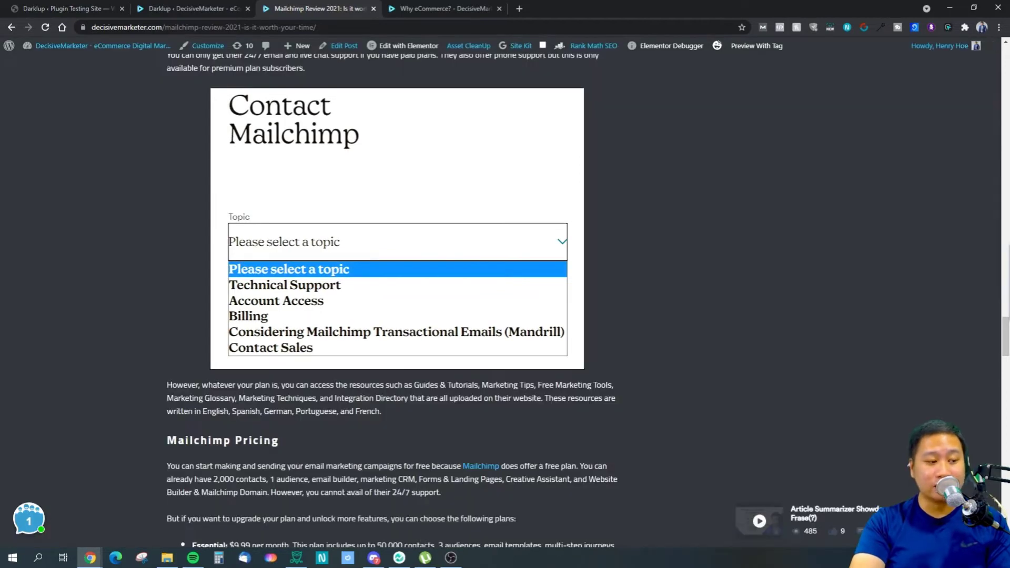
scroll(399, 263, "up", 6)
key("ctrl+alt+d")
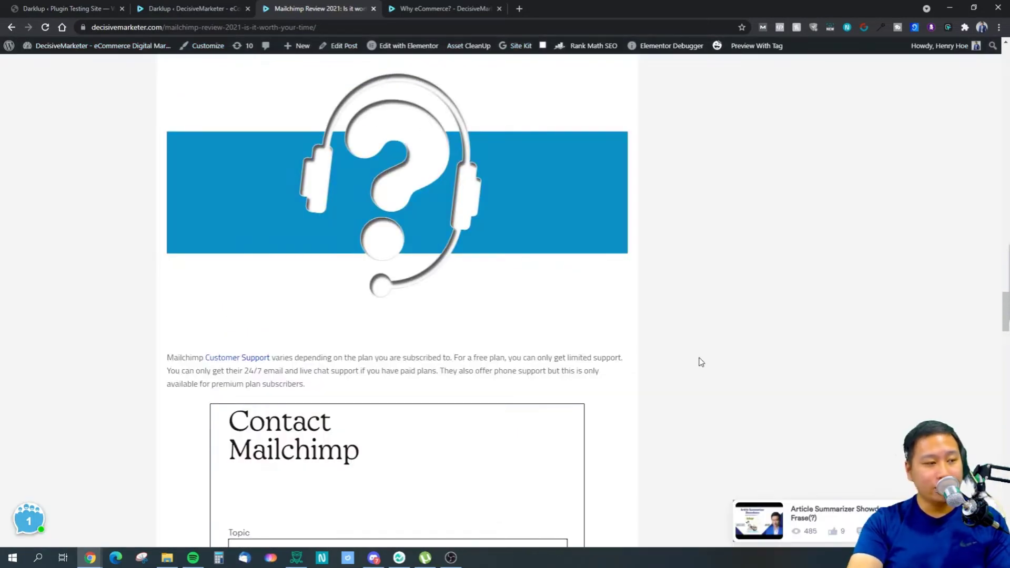
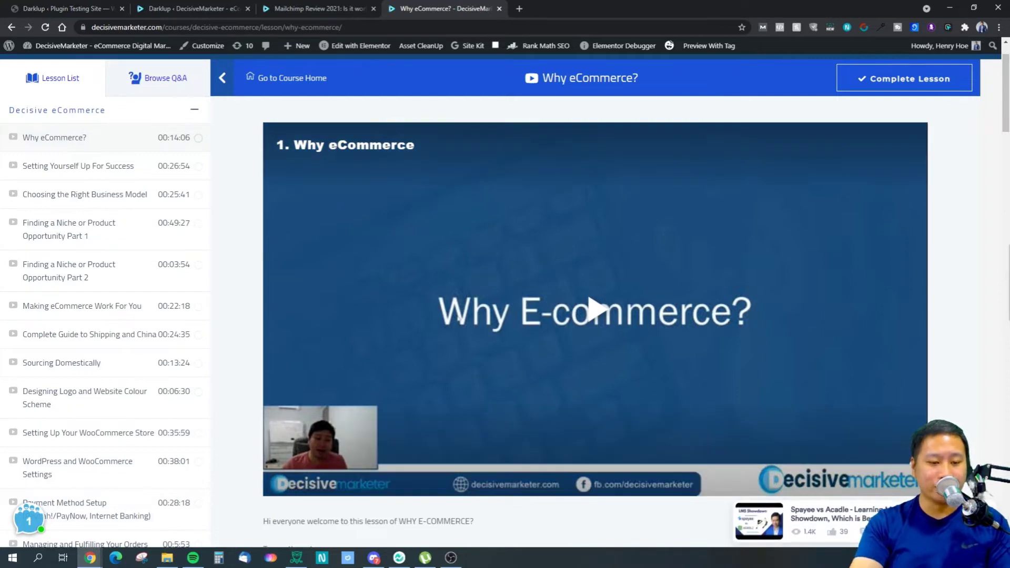
Switch the "Why eCommerce?" lesson page to dark mode and examine its lesson list, video and lesson text
key("ctrl+alt+d")
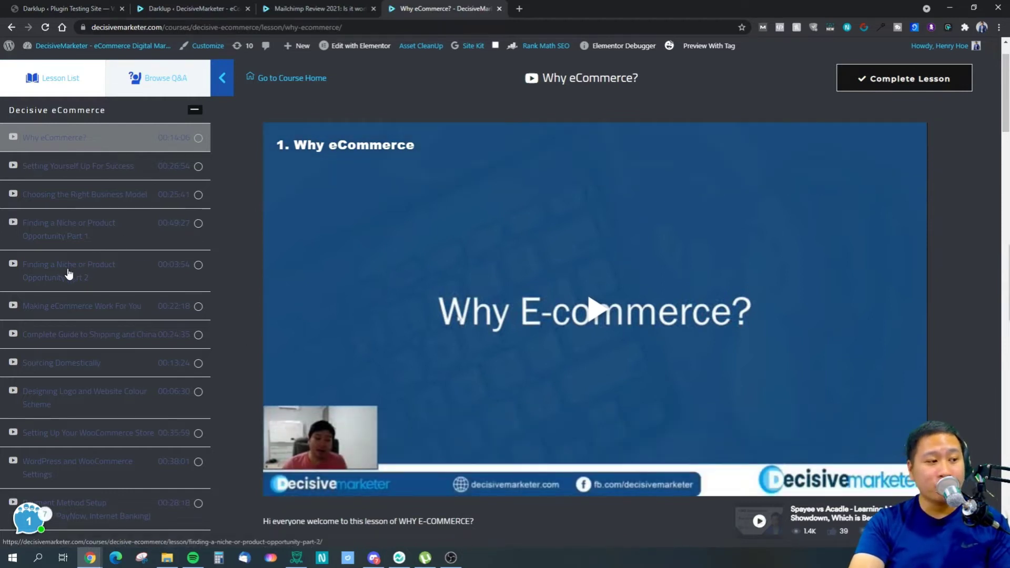
scroll(68, 295, "down", 6)
scroll(71, 289, "up", 7)
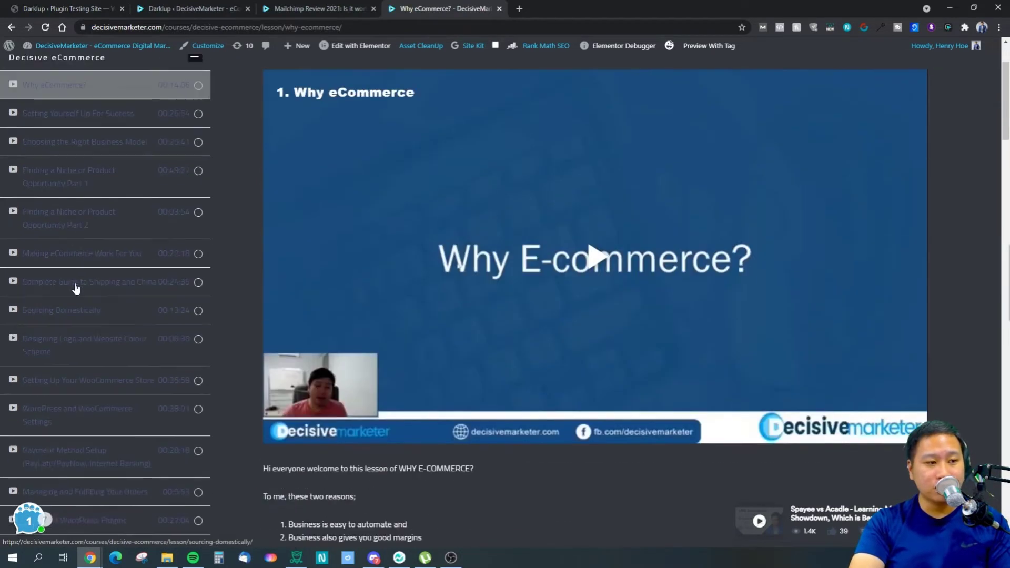
scroll(687, 315, "down", 6)
scroll(686, 314, "down", 20)
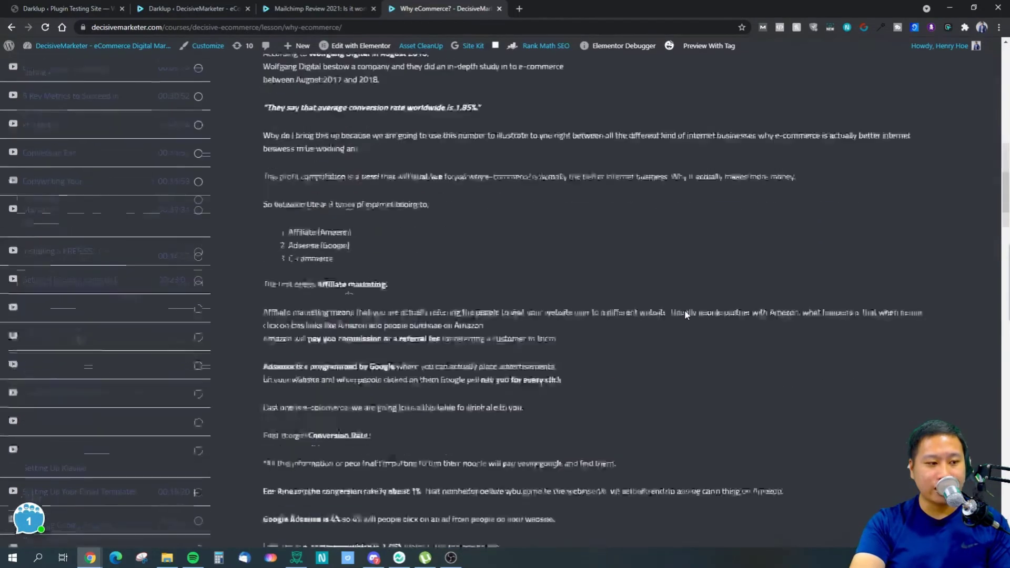
scroll(685, 314, "down", 15)
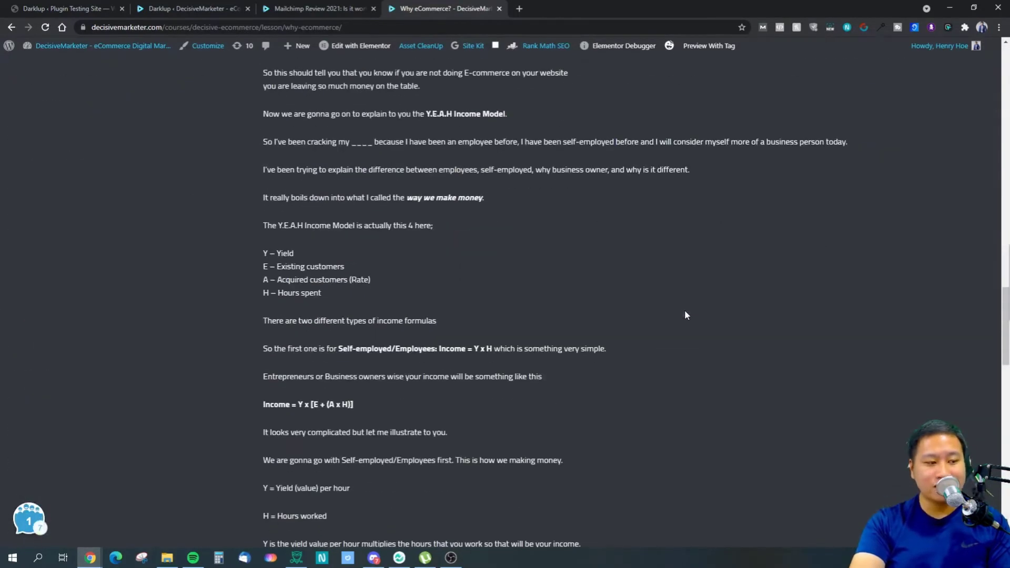
scroll(685, 314, "up", 14)
scroll(685, 314, "up", 20)
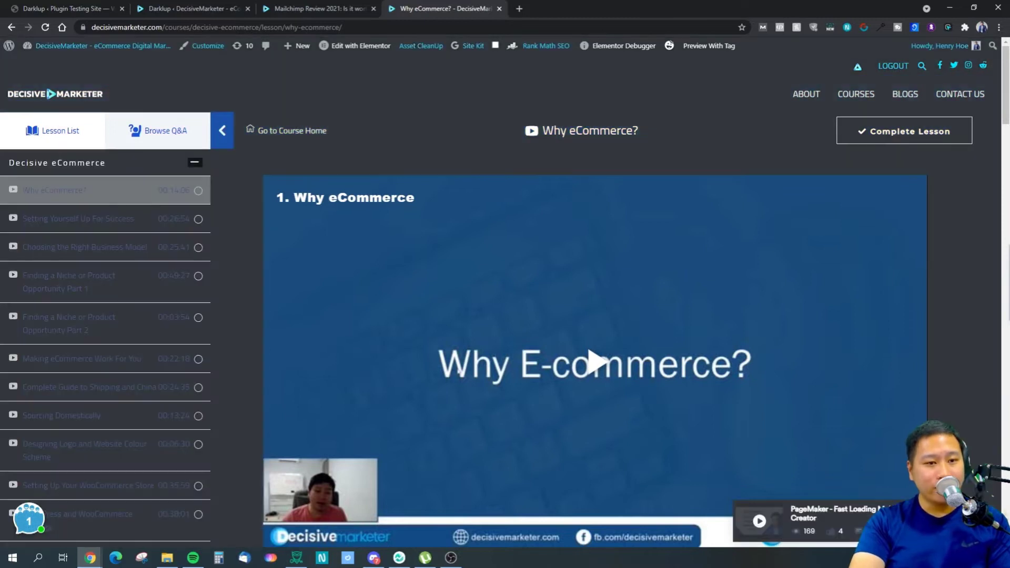
Compare the lesson page's list, video and introduction text in light and dark mode, leaving the page in light mode
scroll(626, 444, "down", 4)
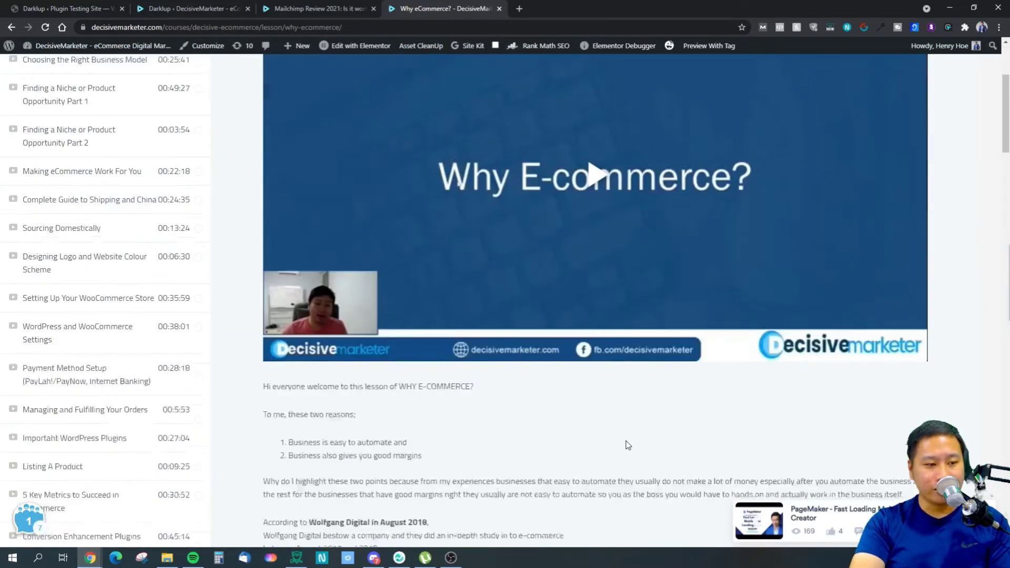
scroll(623, 444, "down", 3)
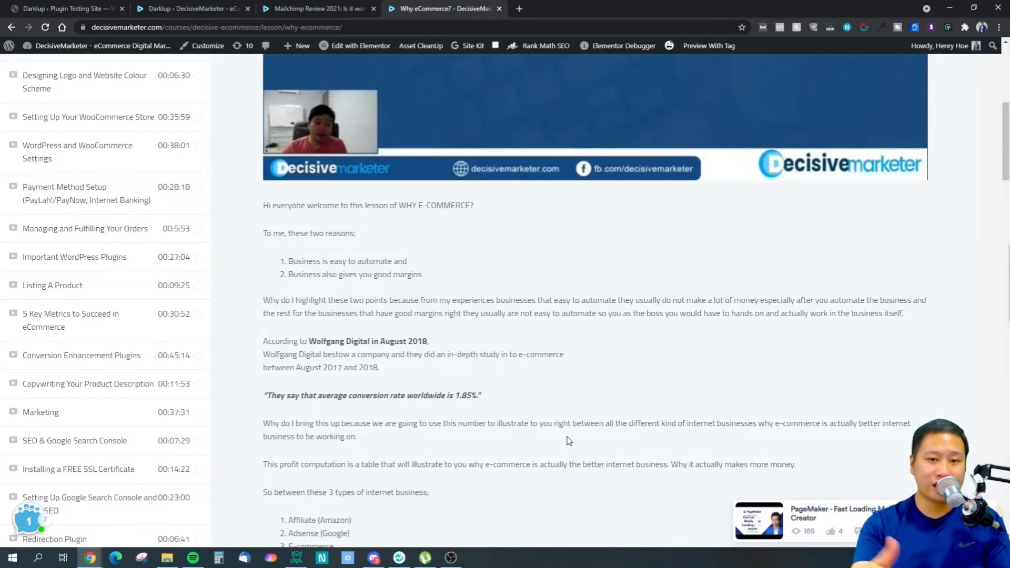
scroll(297, 363, "up", 5)
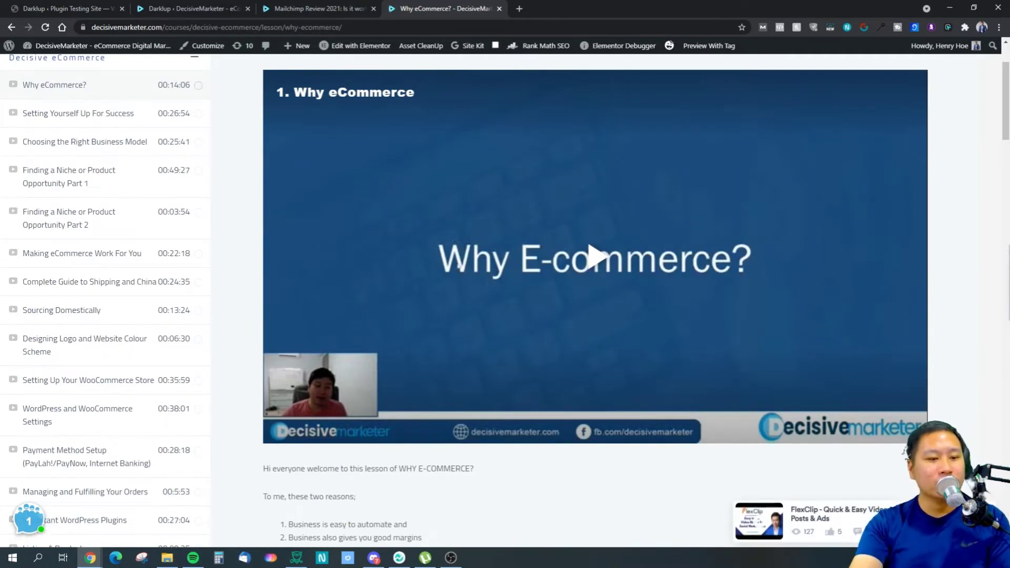
key("ctrl+alt+d")
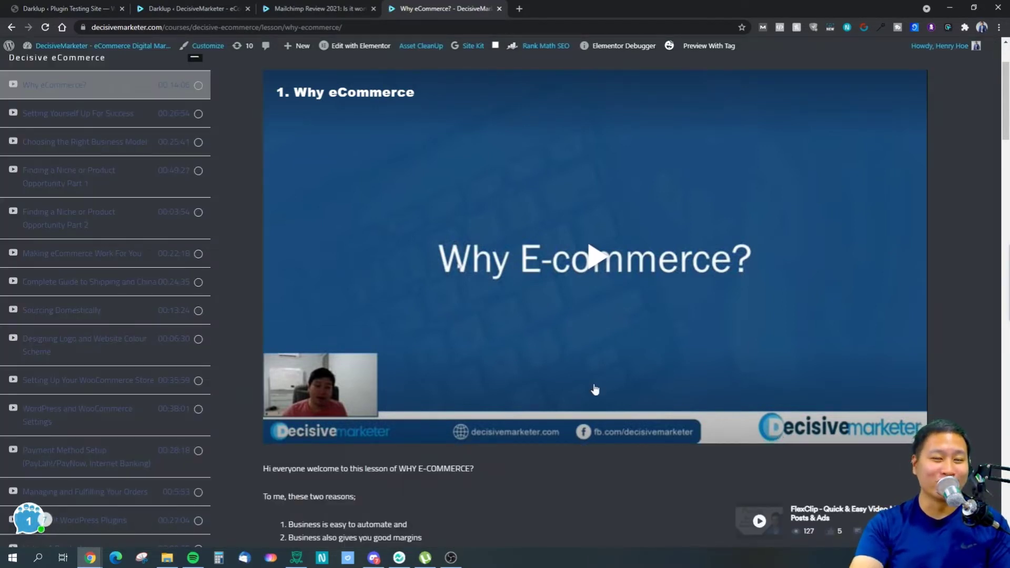
scroll(293, 335, "up", 2)
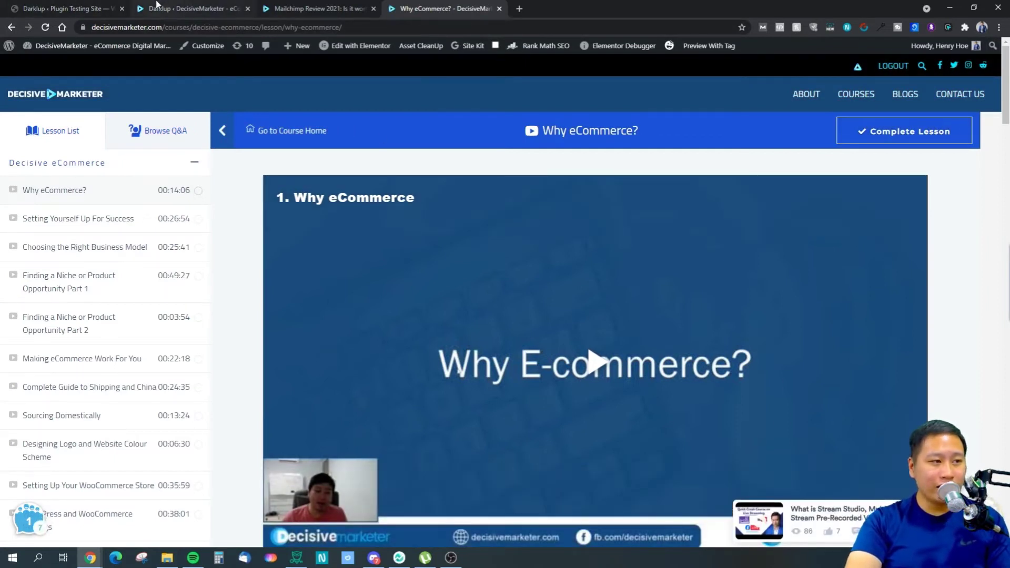
Return to the plugin testing site's Darklup settings and review the frontend, backend, OS-aware and floating switch options in General Settings
left_click(47, 9)
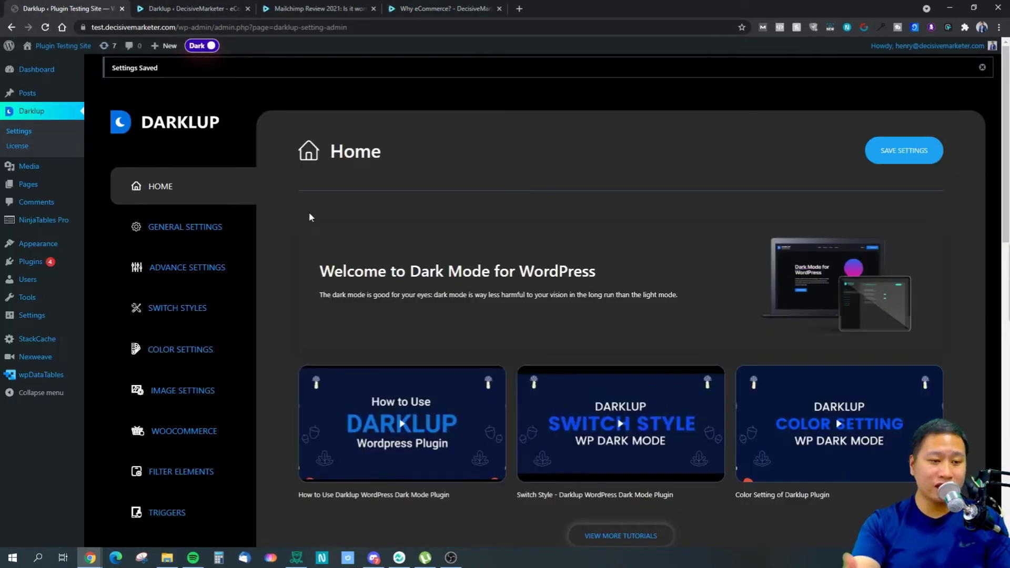
left_click(198, 46)
left_click(198, 46)
left_click(202, 237)
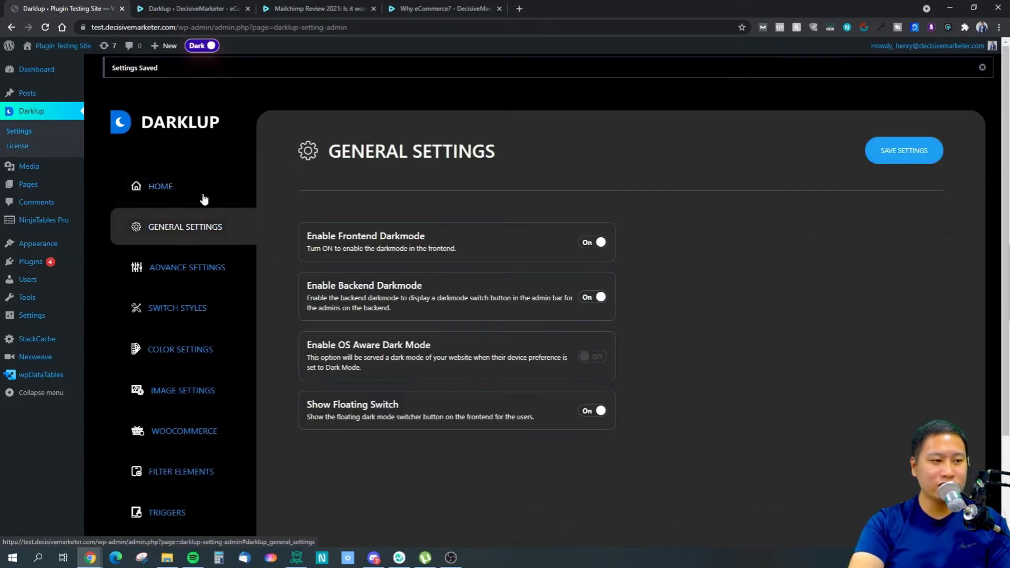
left_click(191, 227)
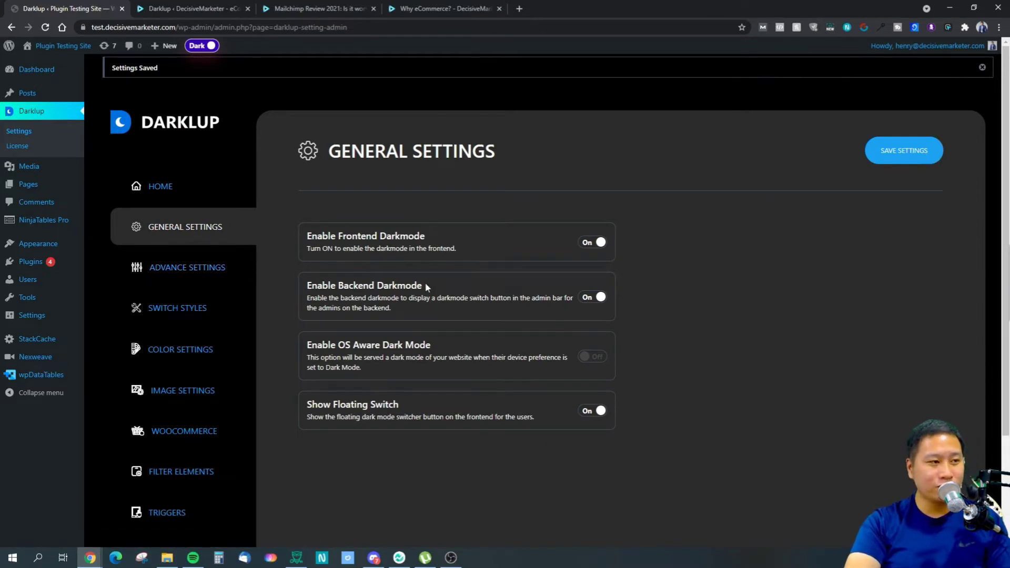
left_click_drag(412, 298, 500, 310)
left_click(481, 321)
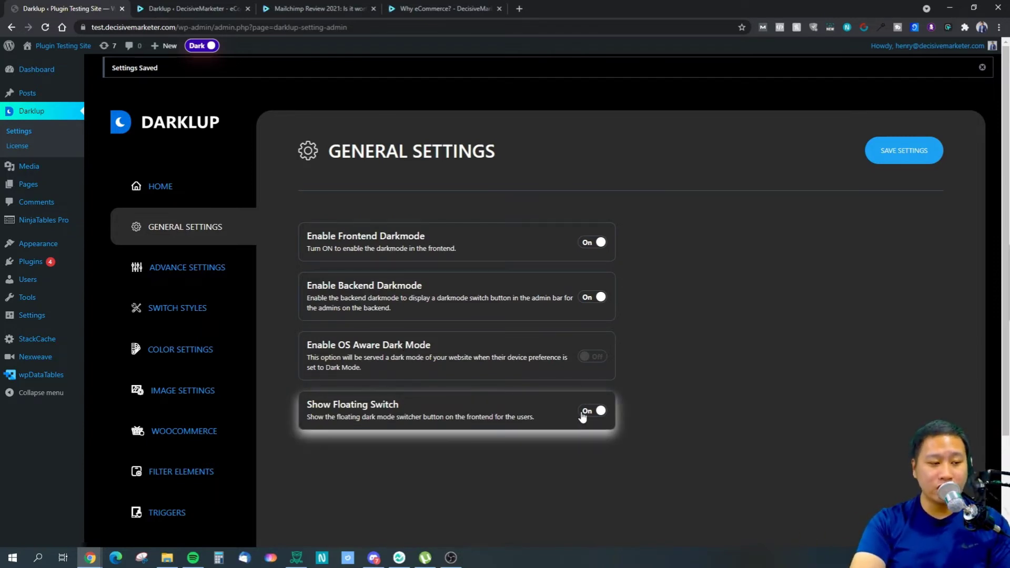
left_click(320, 8)
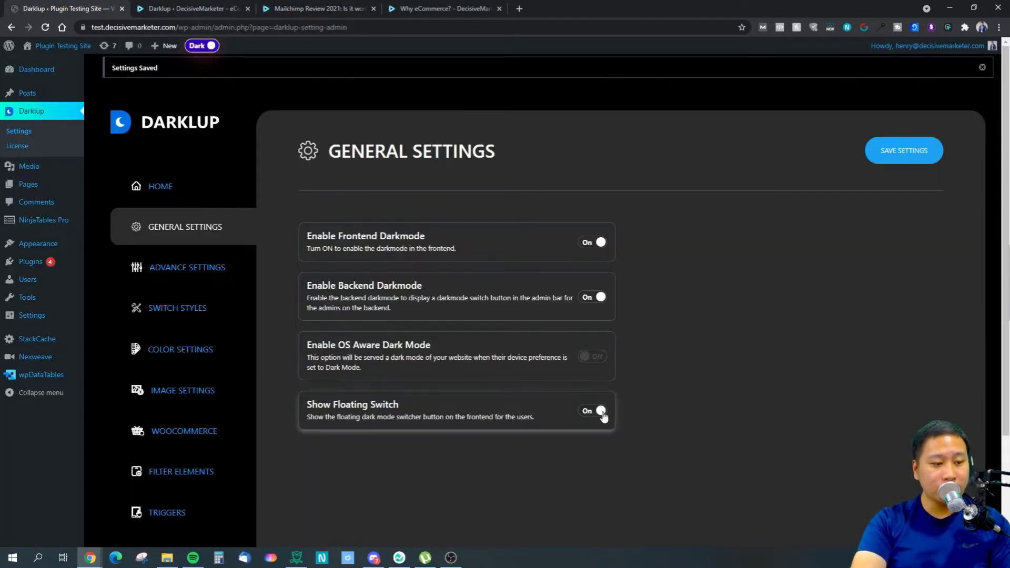
Open Darklup's Advance Settings and toggle Time Based Dark Mode to view its start and end time options, leaving it off
left_click(221, 267)
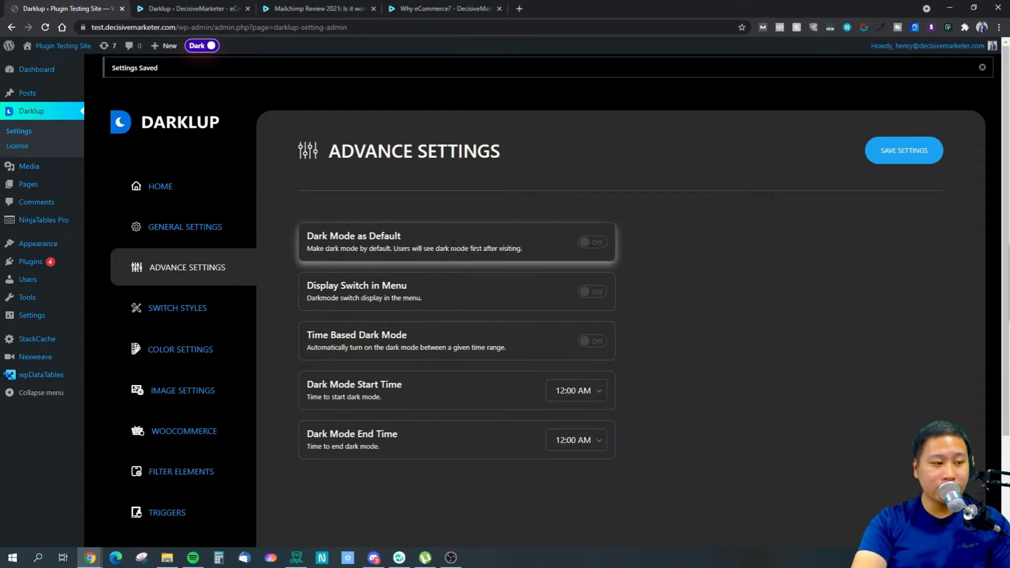
left_click(594, 343)
left_click(596, 345)
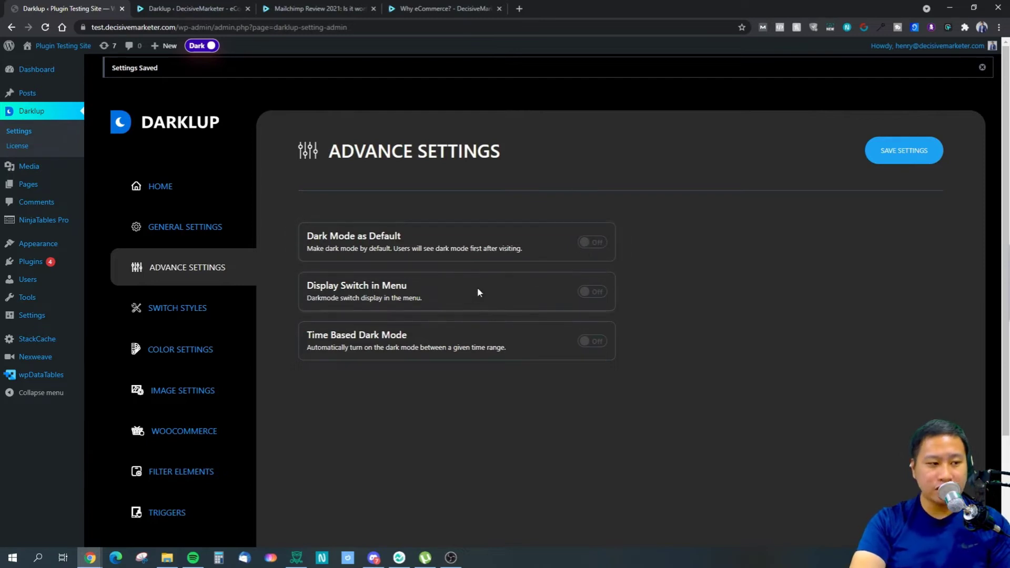
Try enabling Display Switch in Menu, search the Select Menu options for "main", and turn the menu switch back off
left_click(589, 294)
left_click(568, 340)
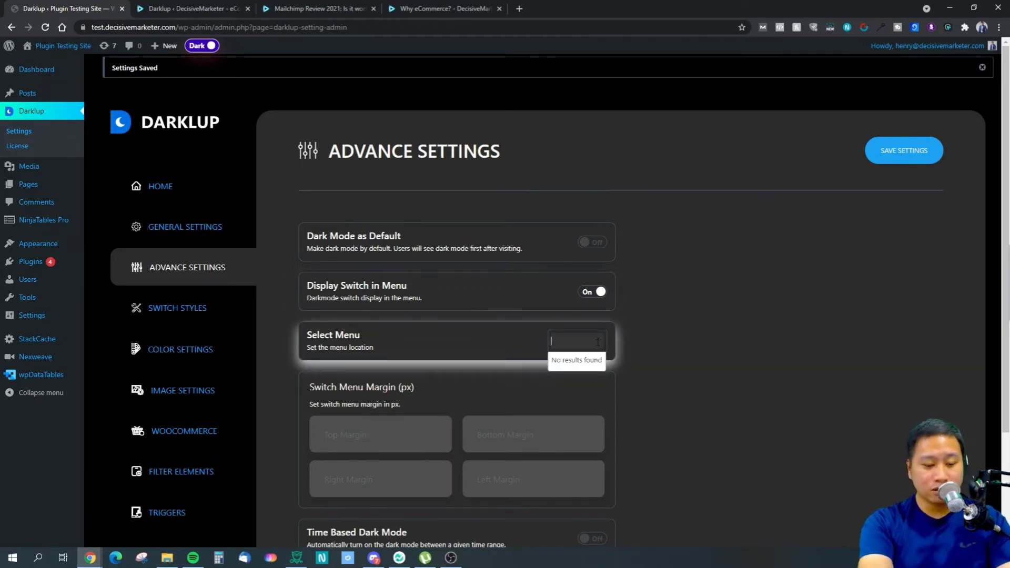
type("main")
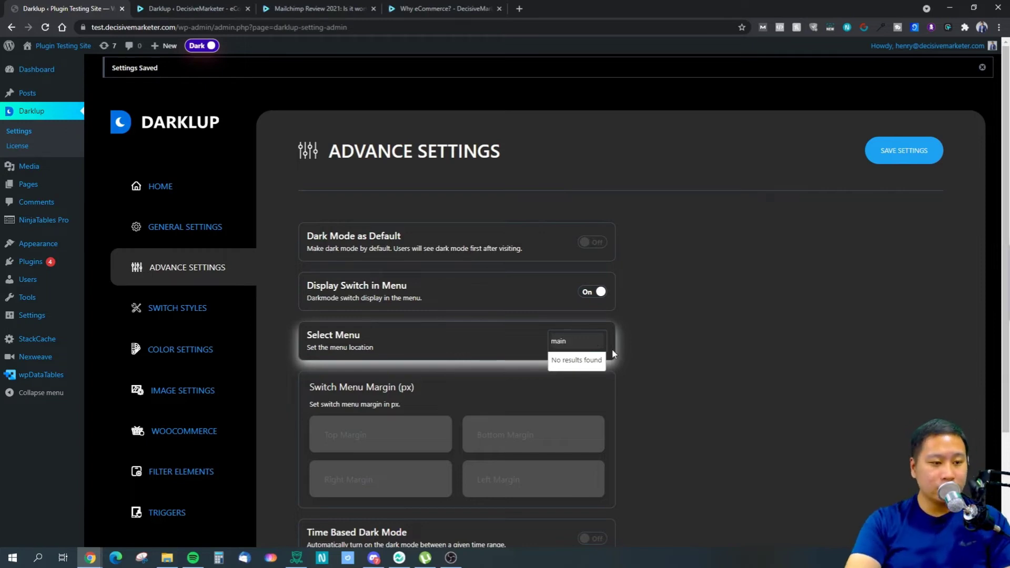
left_click(673, 347)
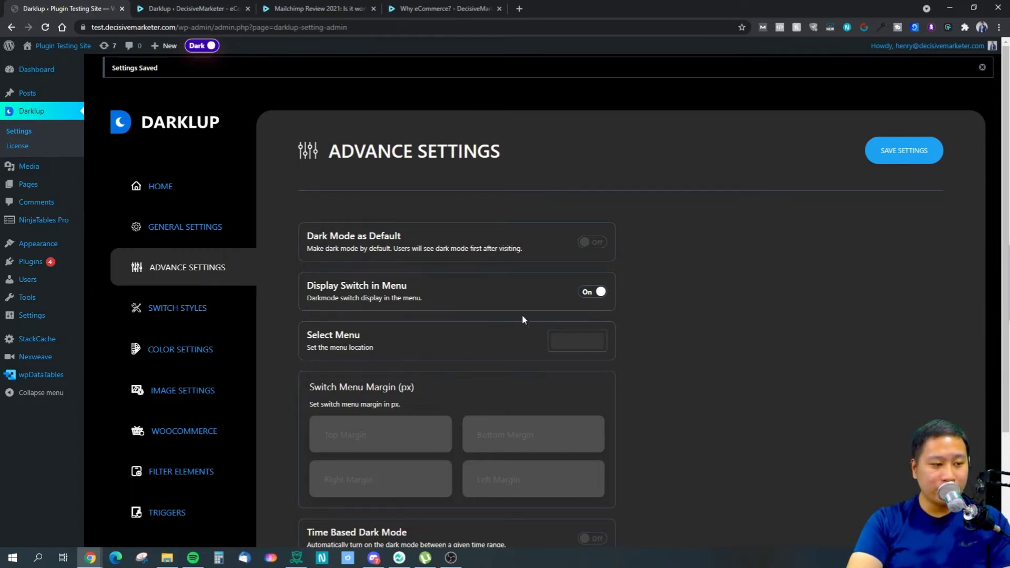
scroll(488, 393, "down", 1)
scroll(487, 398, "down", 2)
left_click(591, 158)
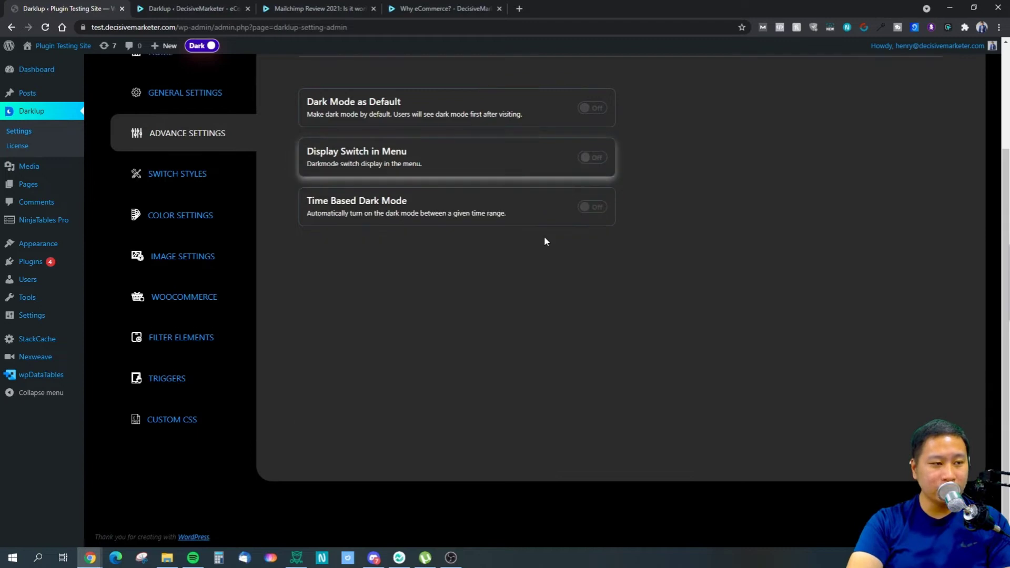
Open Switch Styles, try several floating switch designs, and select the sixth style, a purple pill with a text label and icon
left_click(136, 166)
scroll(717, 257, "up", 2)
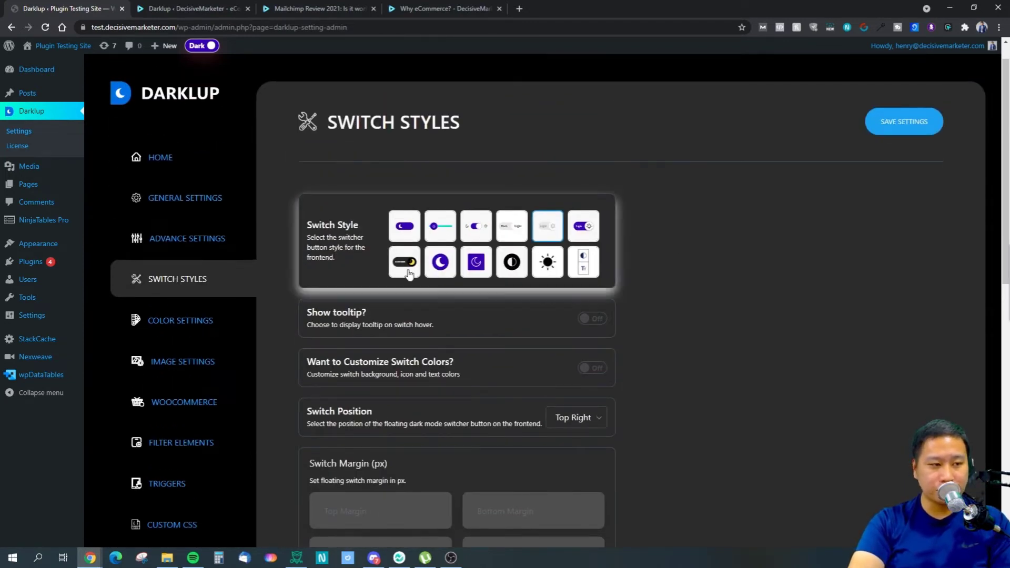
left_click(585, 267)
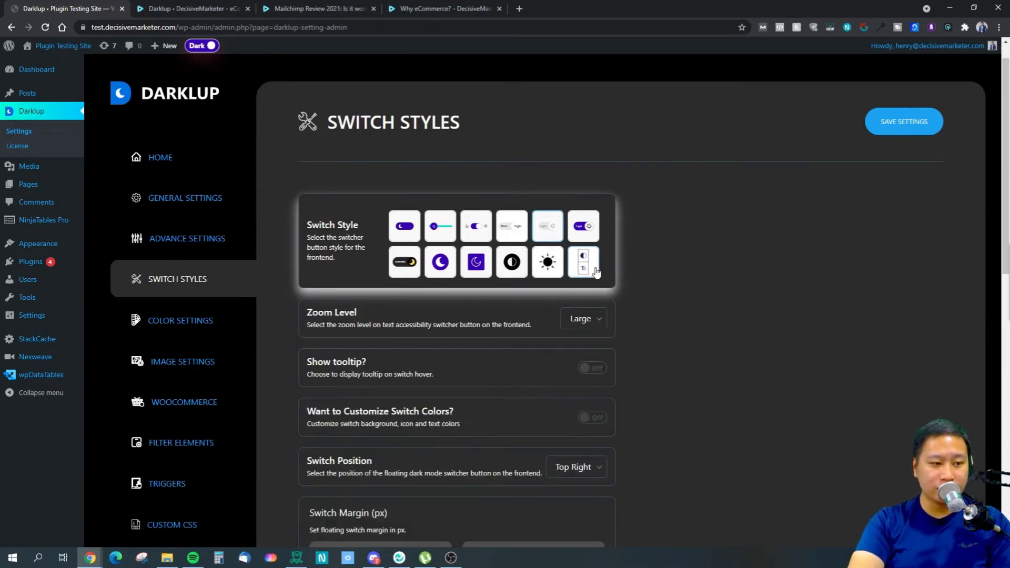
left_click(586, 231)
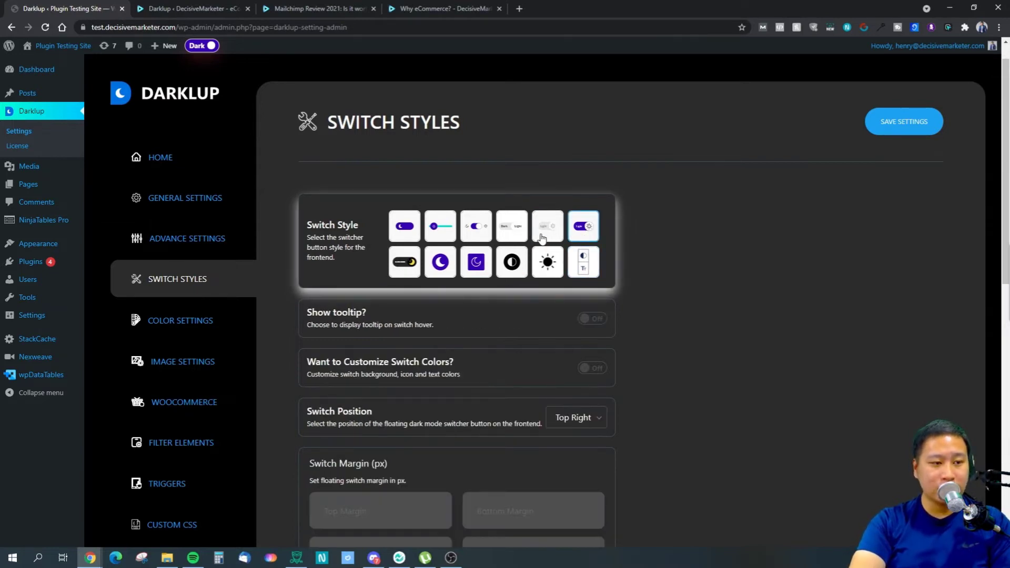
left_click(414, 230)
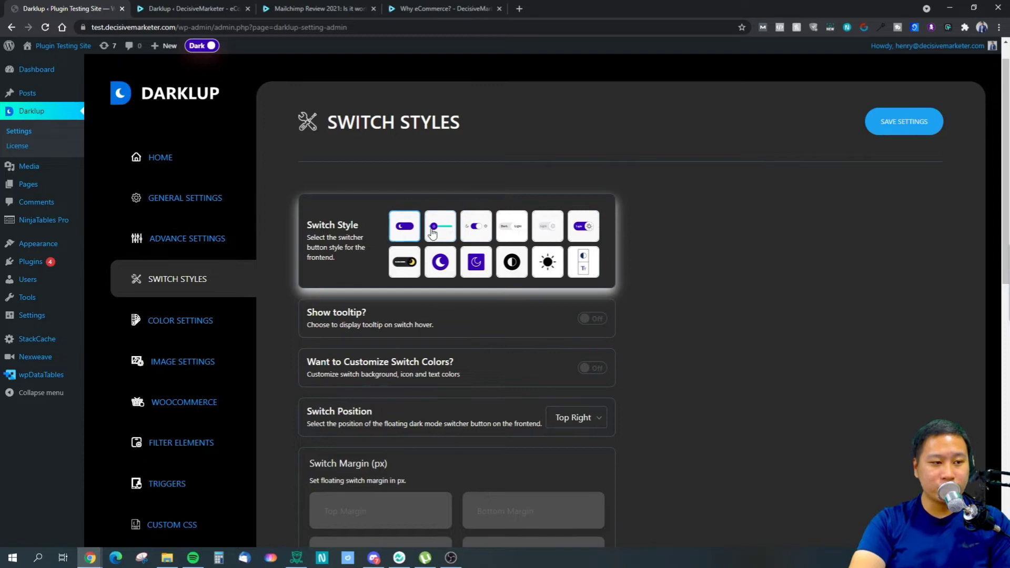
left_click(584, 227)
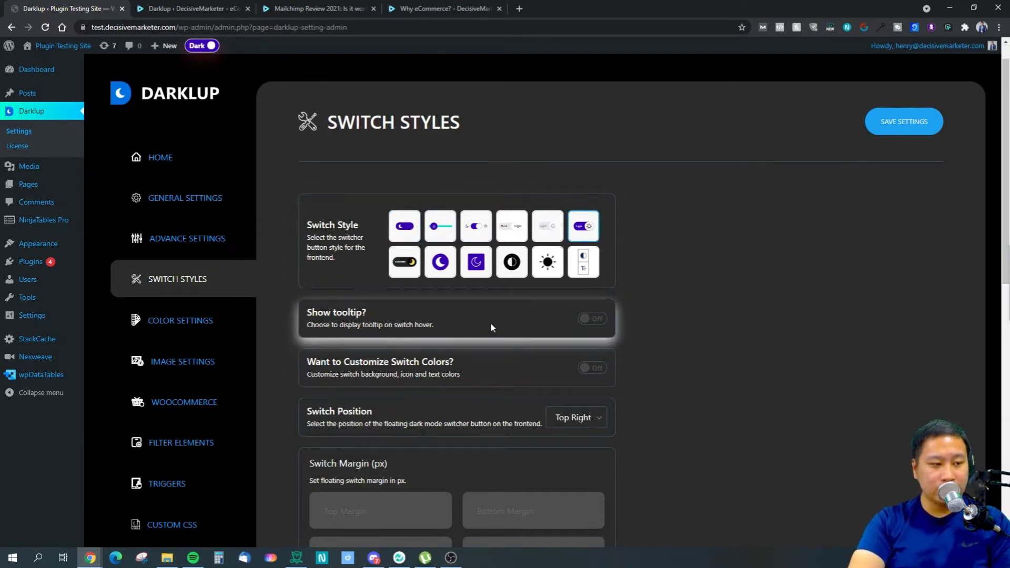
Turn on Show tooltip, view its text and background color options, and check the Mailchimp review post before returning to the settings
left_click(592, 320)
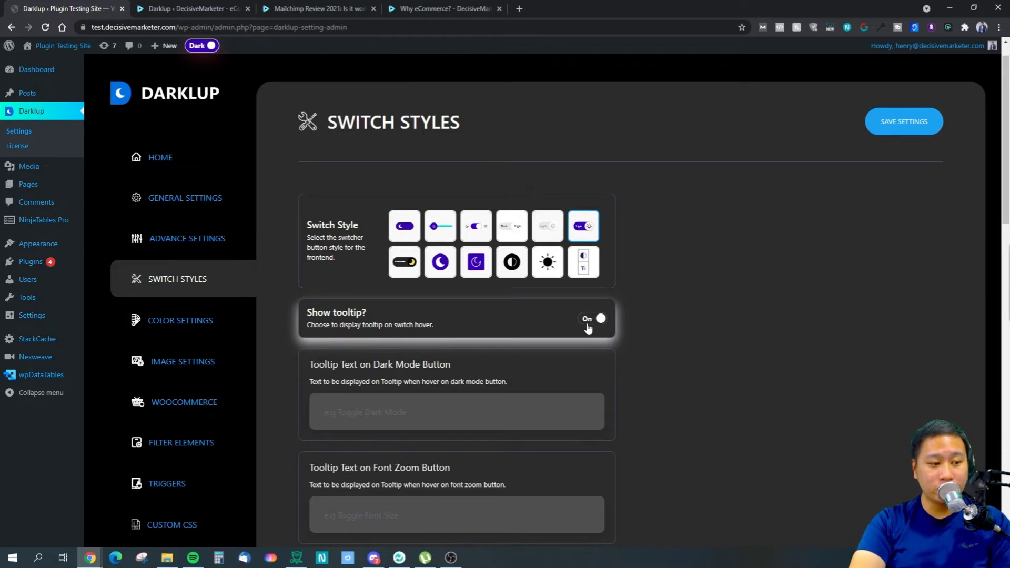
scroll(336, 237, "down", 2)
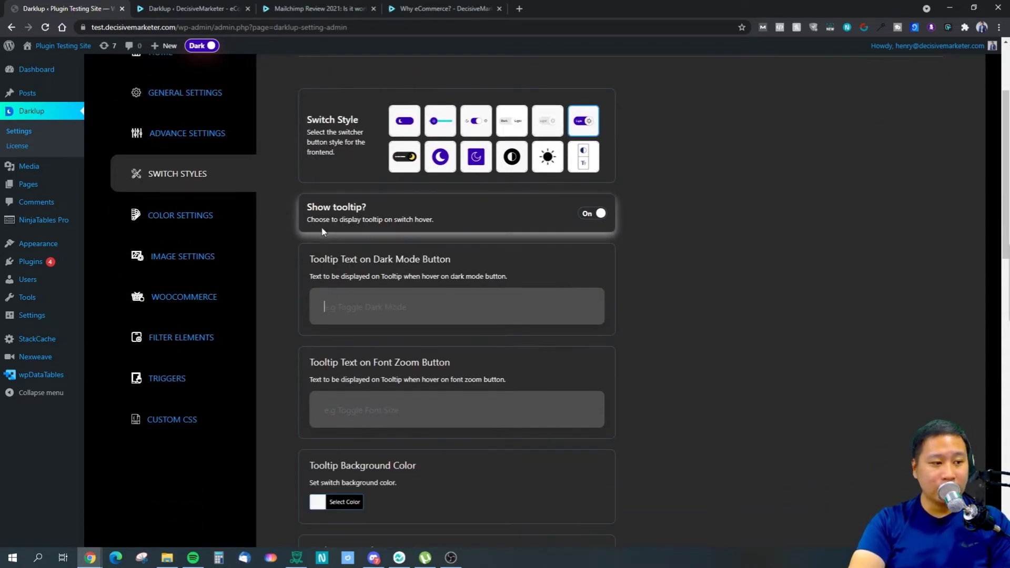
left_click(394, 308)
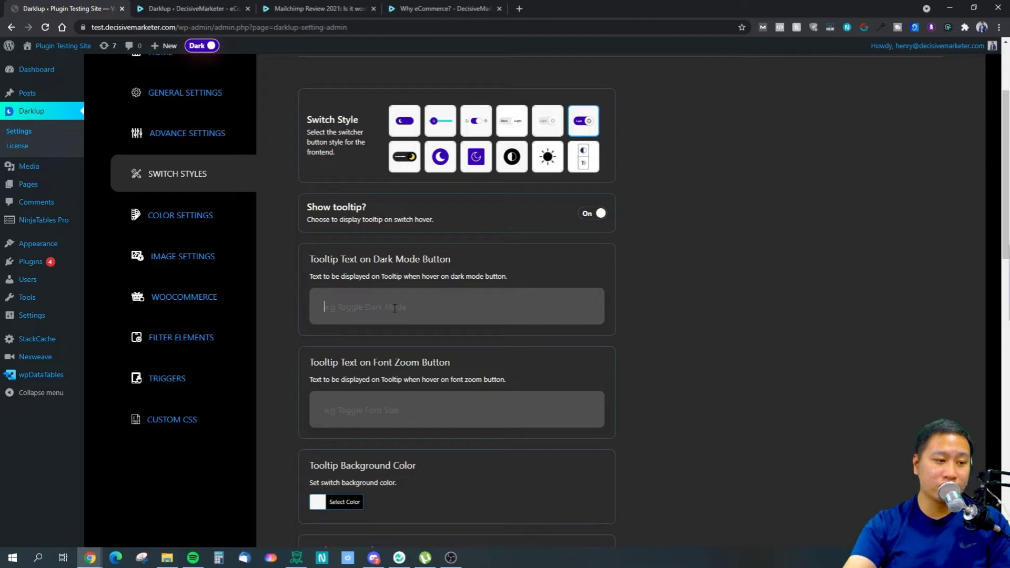
left_click(319, 8)
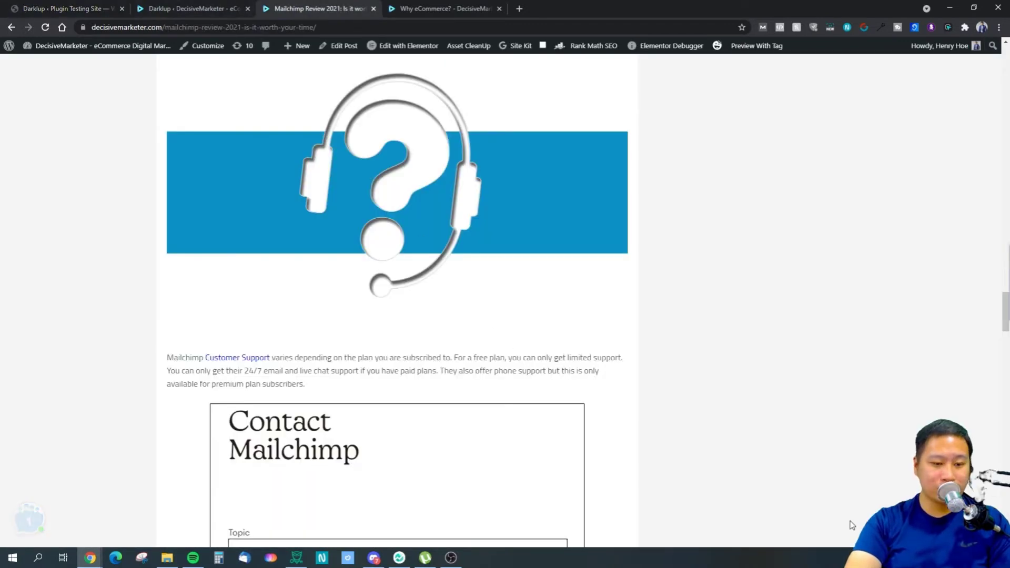
left_click(68, 9)
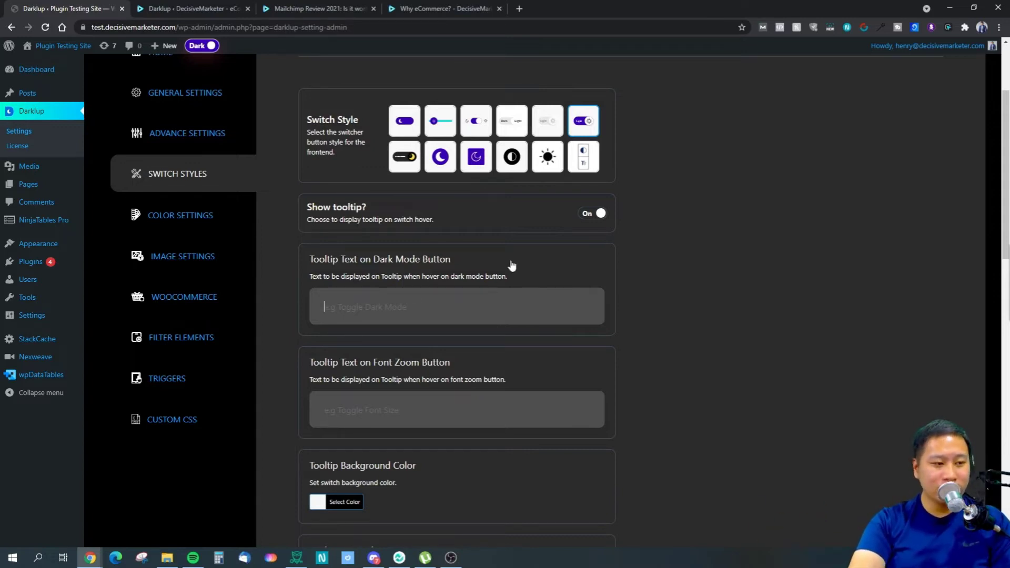
Toggle Show tooltip to compare the settings with and without the tooltip text and color options, leaving it off
left_click(594, 214)
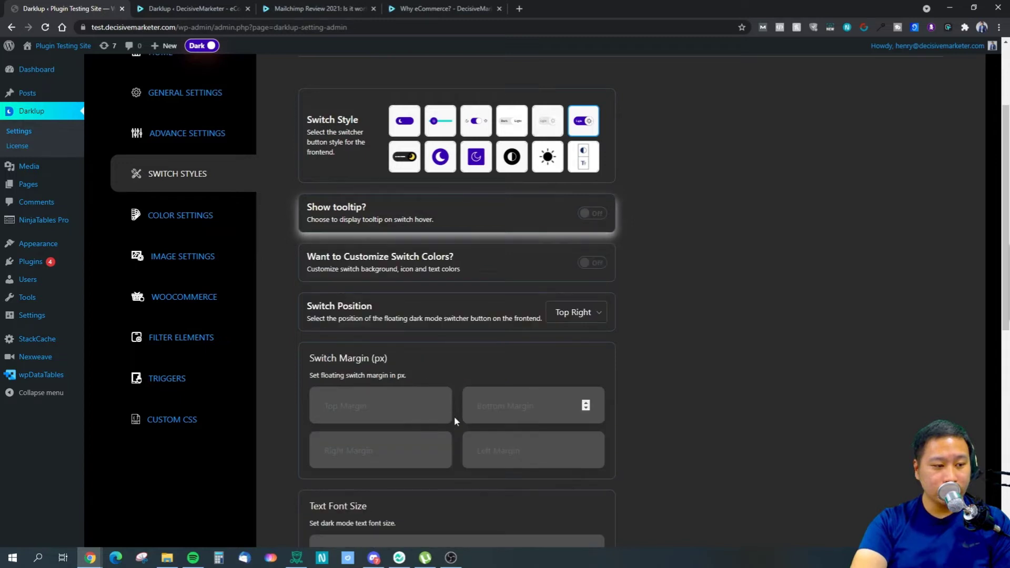
left_click(589, 213)
scroll(443, 440, "down", 4)
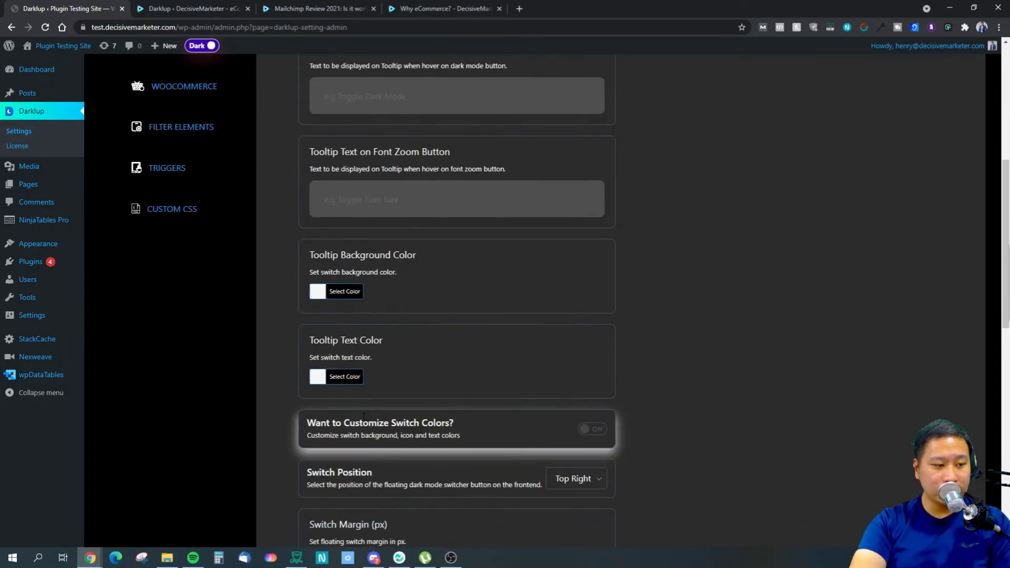
scroll(547, 295, "up", 5)
left_click(591, 264)
scroll(526, 308, "down", 1)
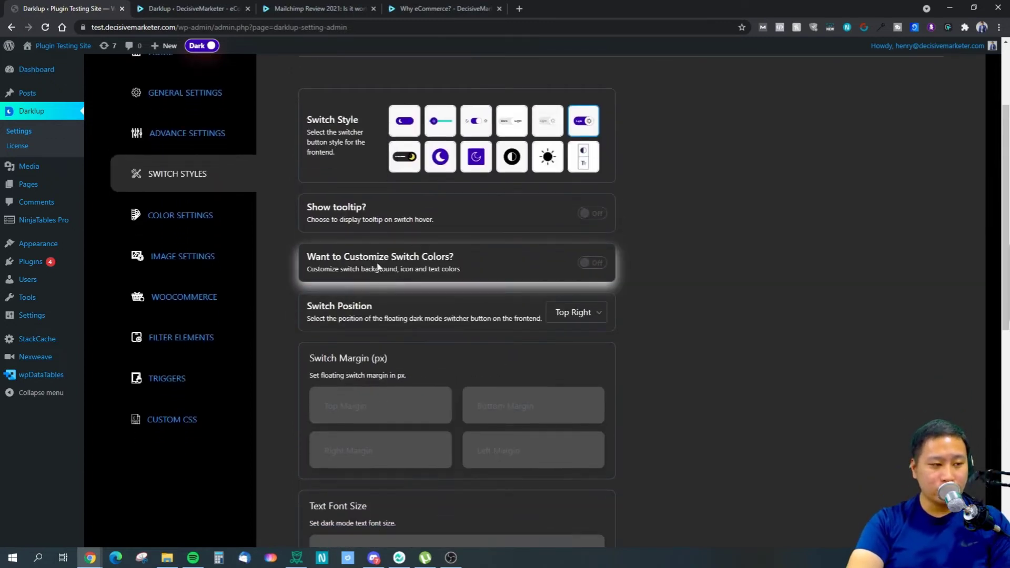
Turn on Want to Customize Switch Colors, view the background, icon, plate and text color options, and turn it back off
left_click(591, 267)
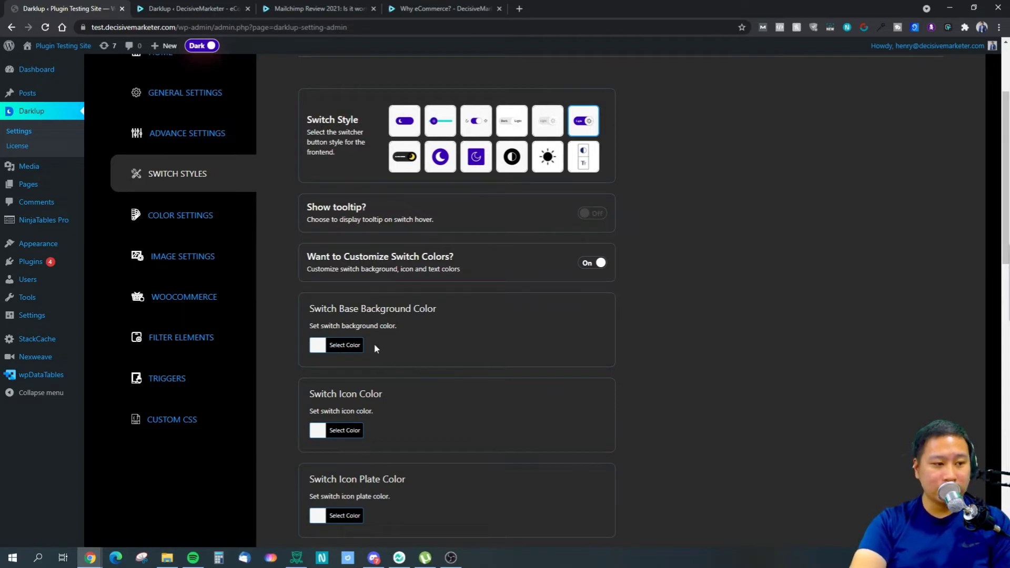
scroll(456, 300, "down", 3)
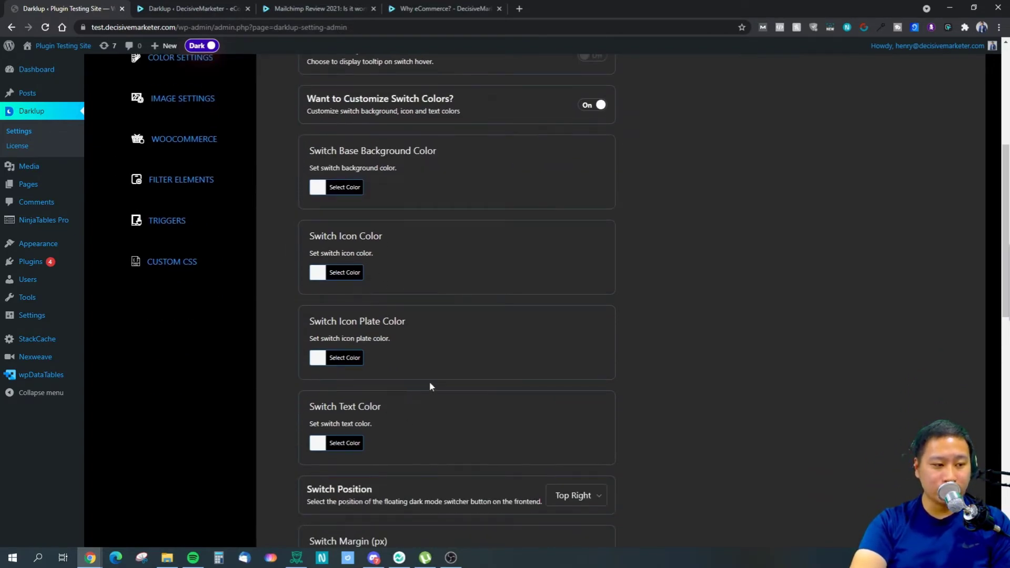
left_click(588, 107)
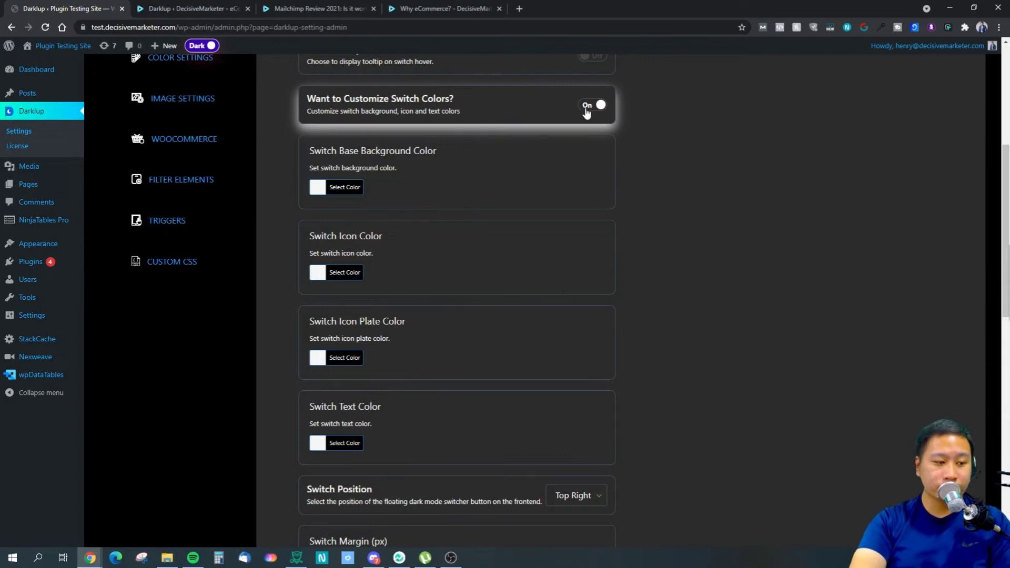
View the Switch Position choices, keep Top Right, and look over the remaining Switch Styles options
left_click(563, 154)
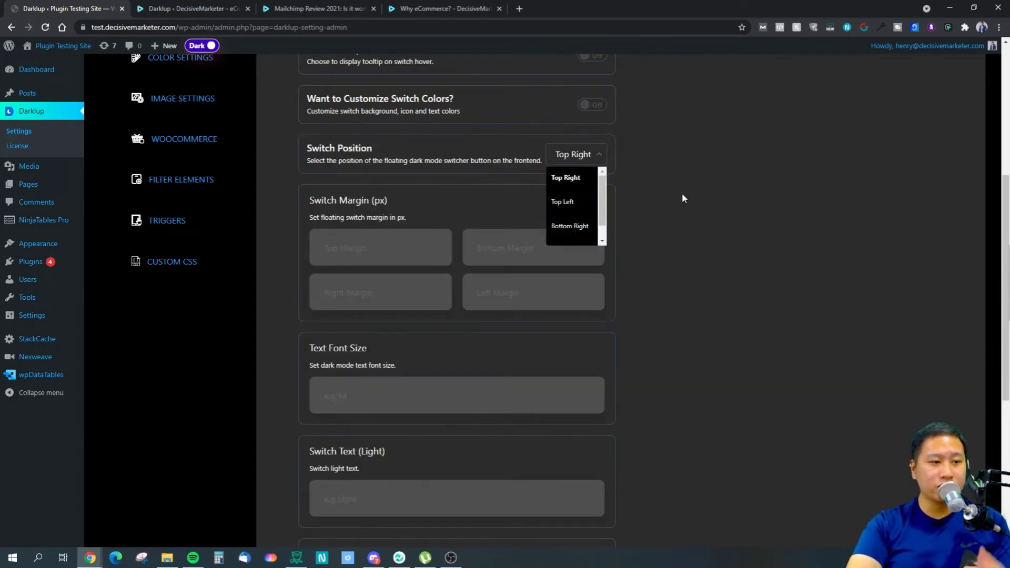
left_click(565, 178)
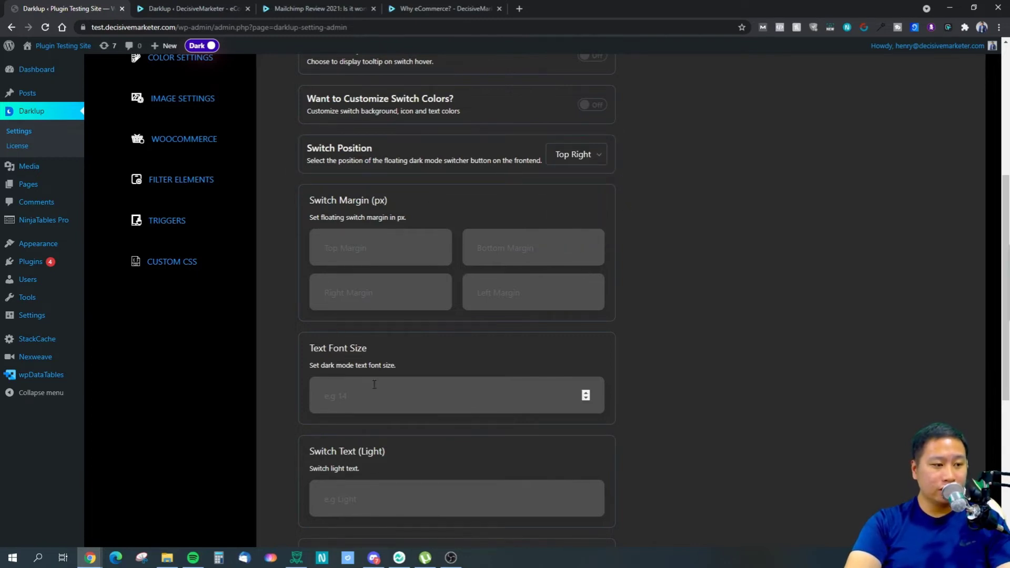
scroll(374, 384, "down", 2)
scroll(361, 343, "down", 4)
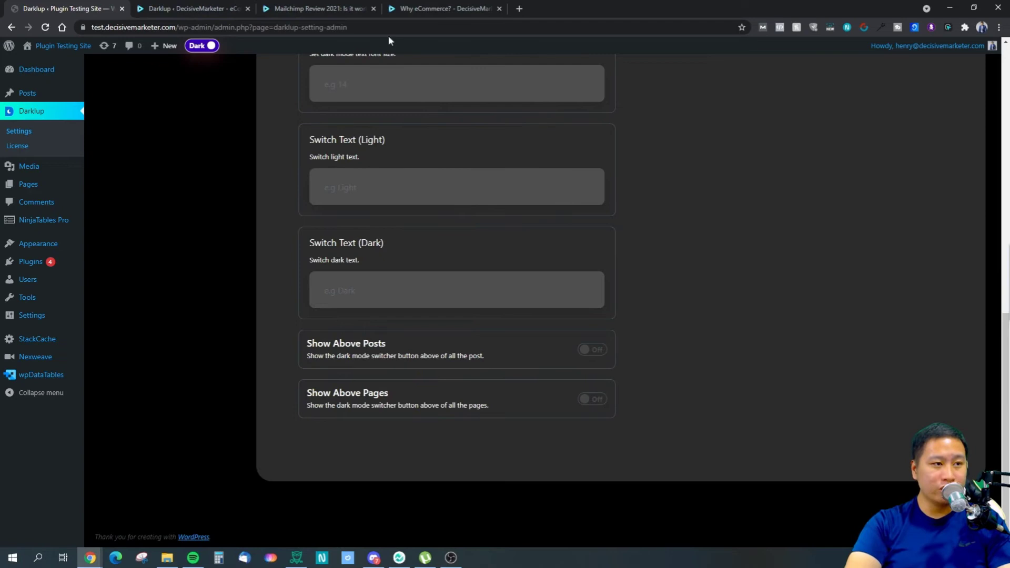
Check the top of the Mailchimp review post, return to the Darklup settings, and view the Switch Position choices, keeping Top Right
left_click(326, 9)
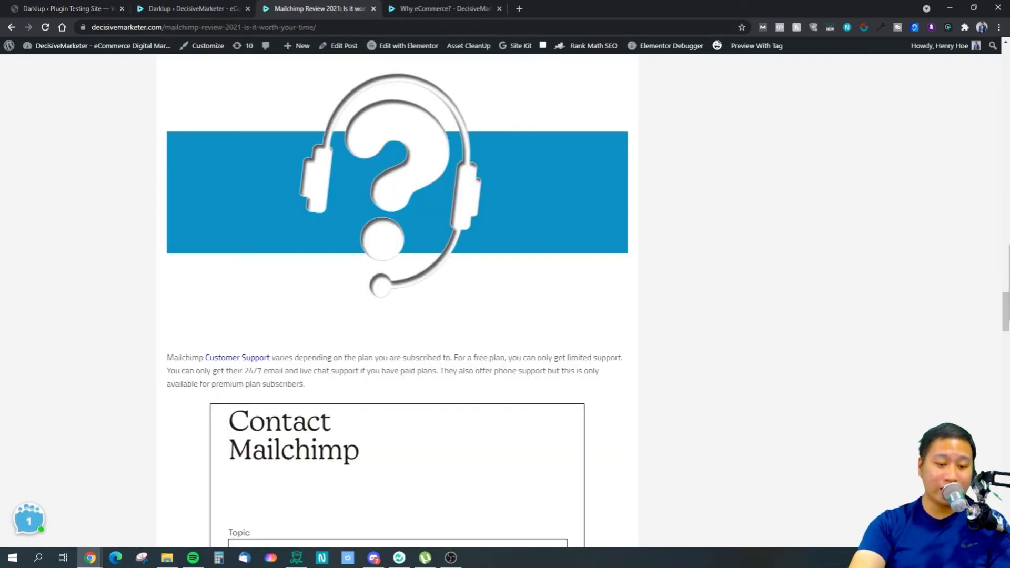
key("Home")
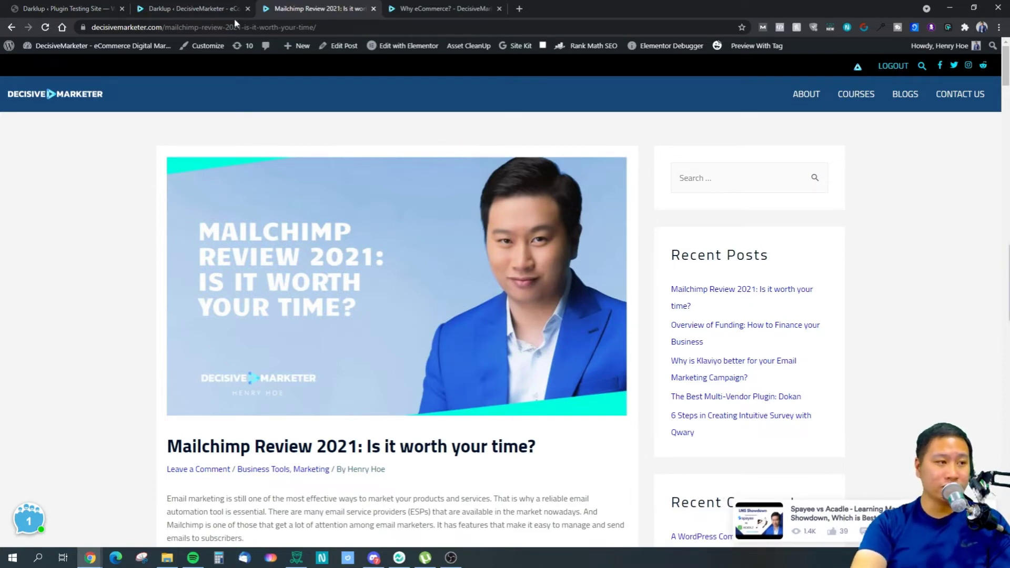
left_click(63, 5)
scroll(615, 401, "up", 8)
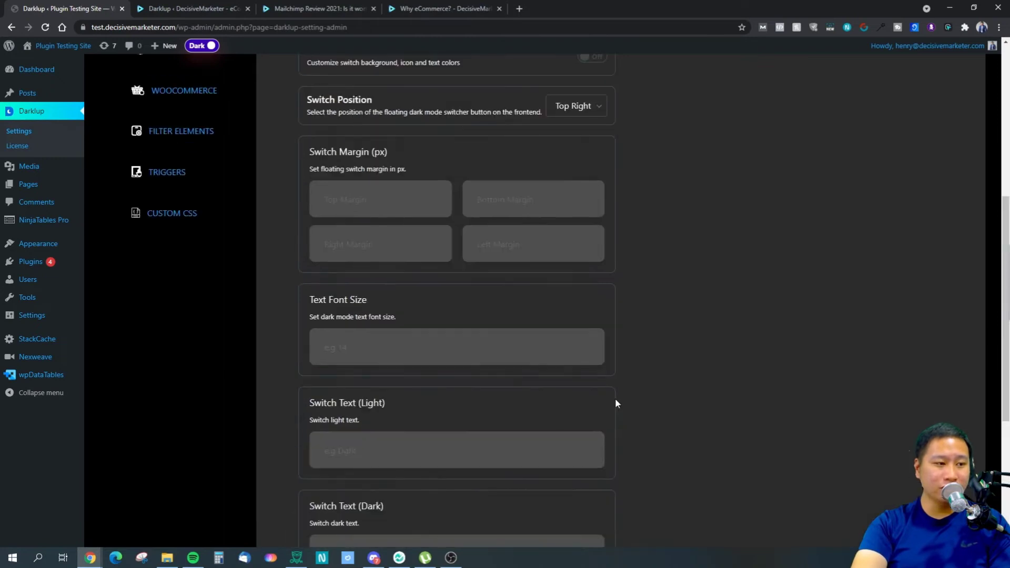
left_click(578, 264)
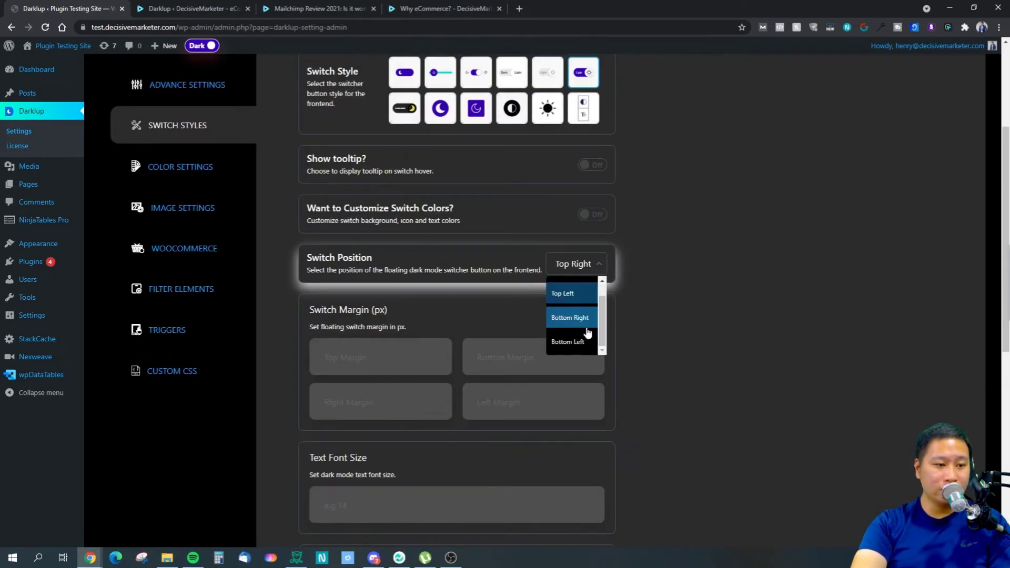
left_click(562, 287)
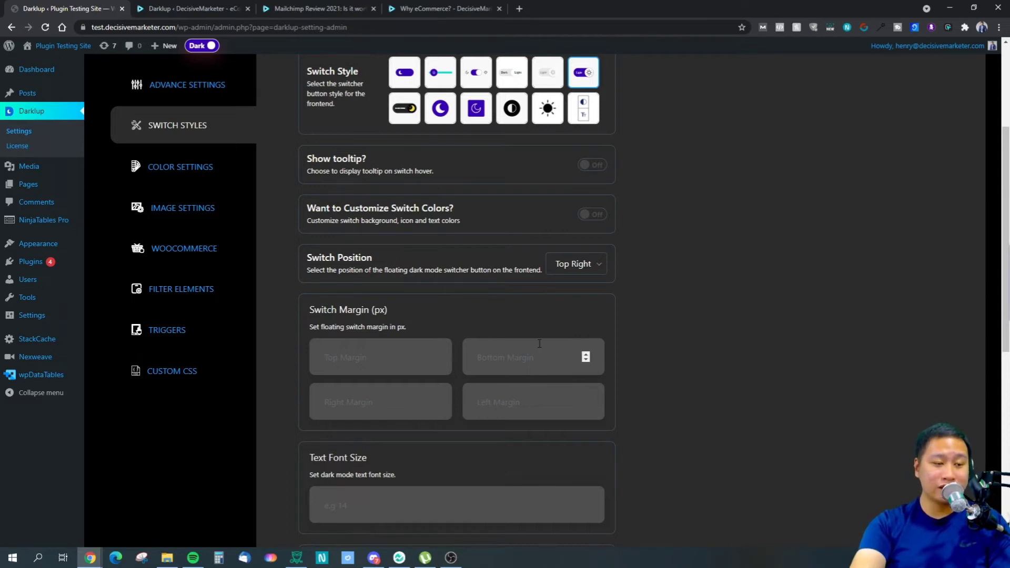
Review the switch margin, font size and text fields, and turn on Show Above Posts and Show Above Pages
scroll(578, 419, "down", 3)
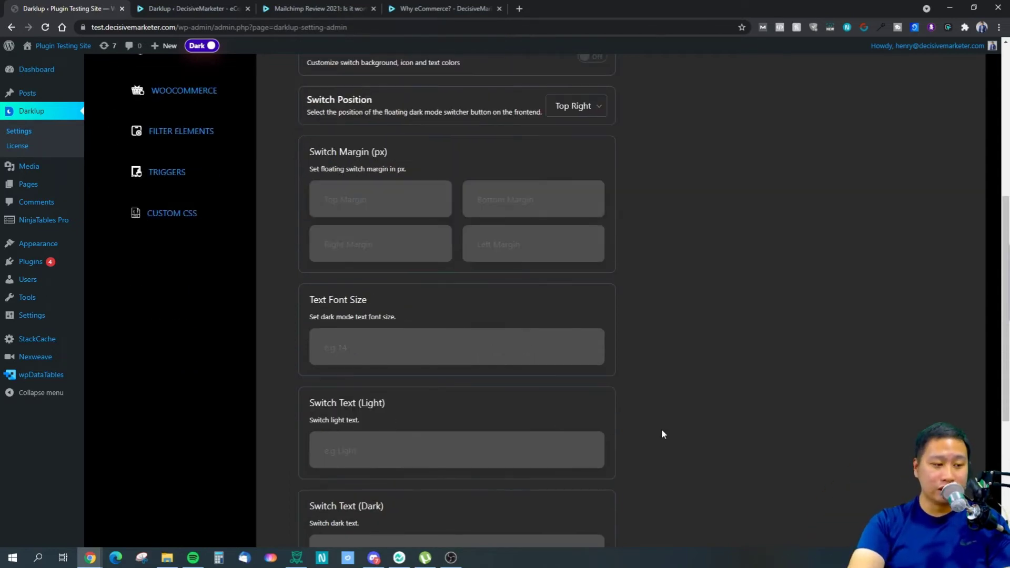
scroll(662, 433, "down", 3)
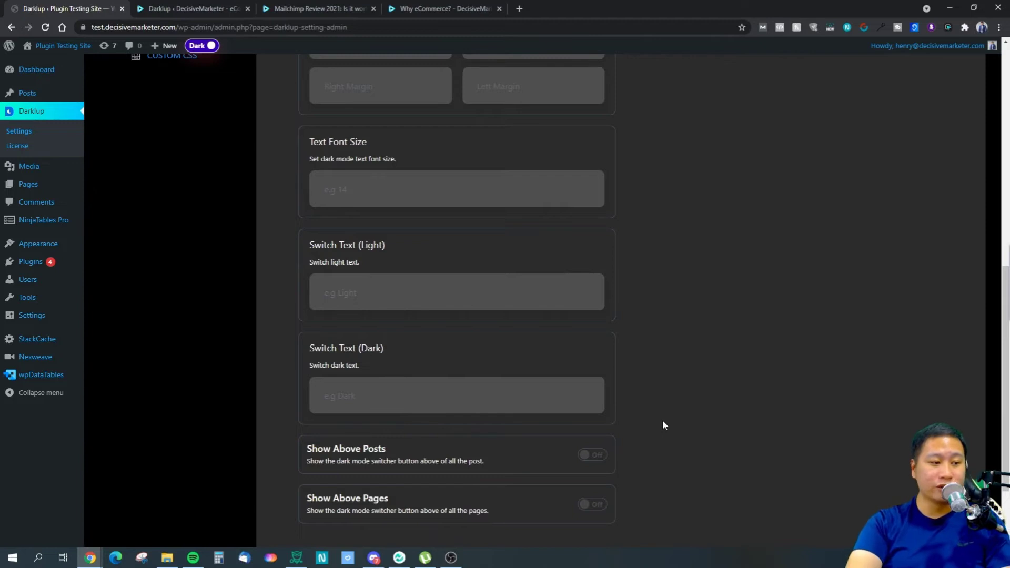
scroll(662, 425, "up", 2)
scroll(344, 224, "down", 4)
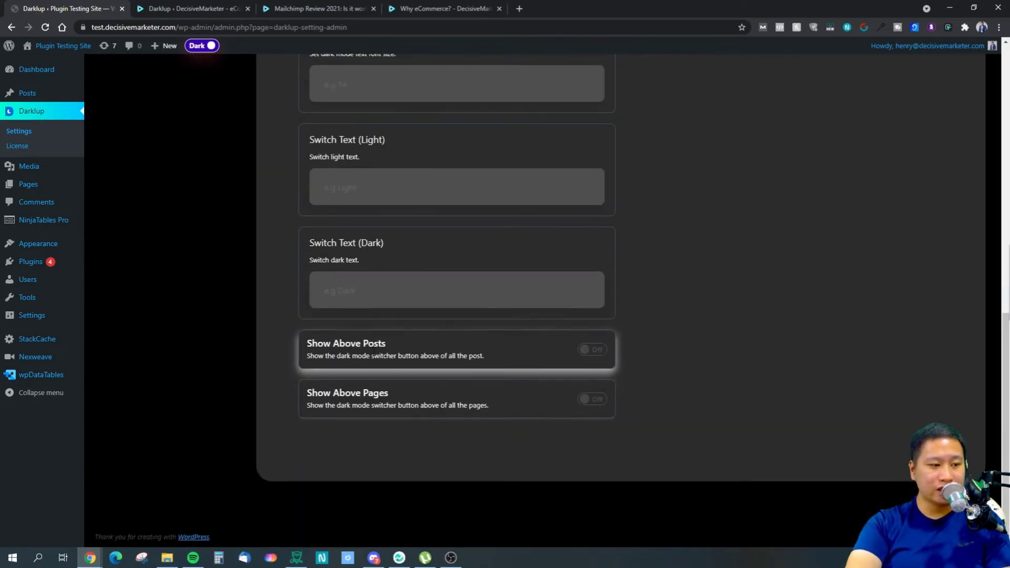
scroll(493, 432, "up", 2)
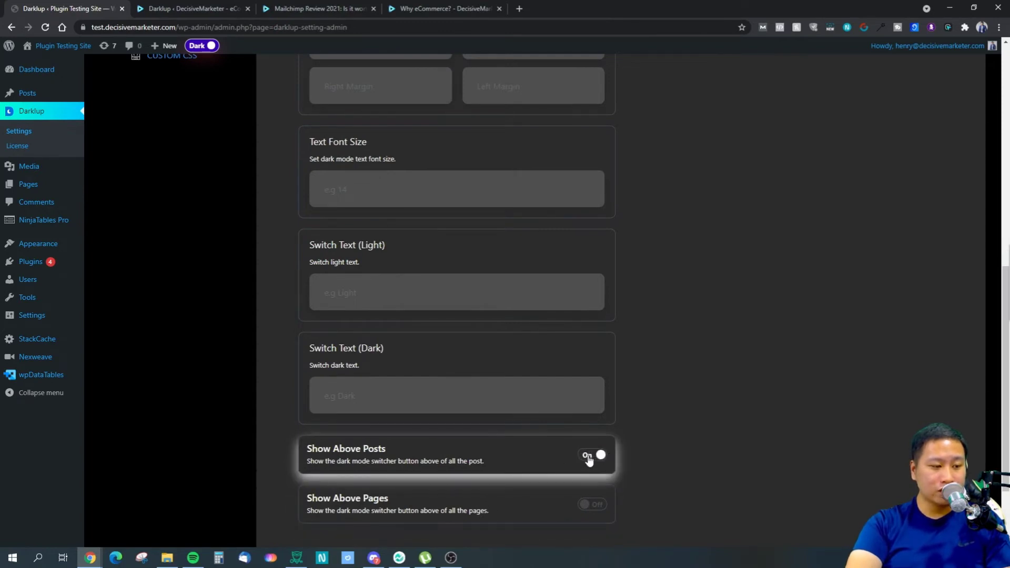
left_click(590, 506)
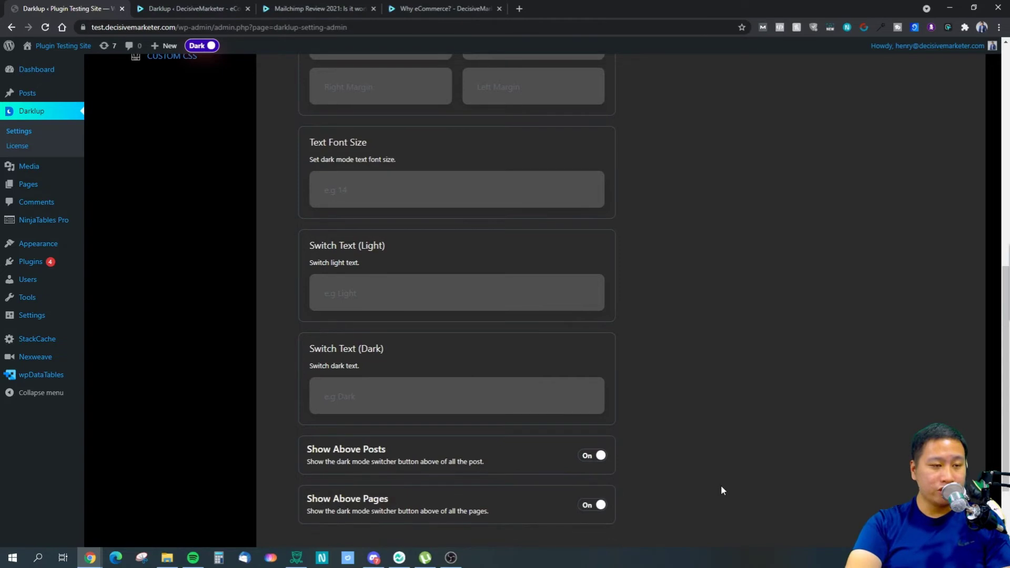
Open Color Settings and select the Default front-end darkmode color preset
scroll(720, 485, "up", 9)
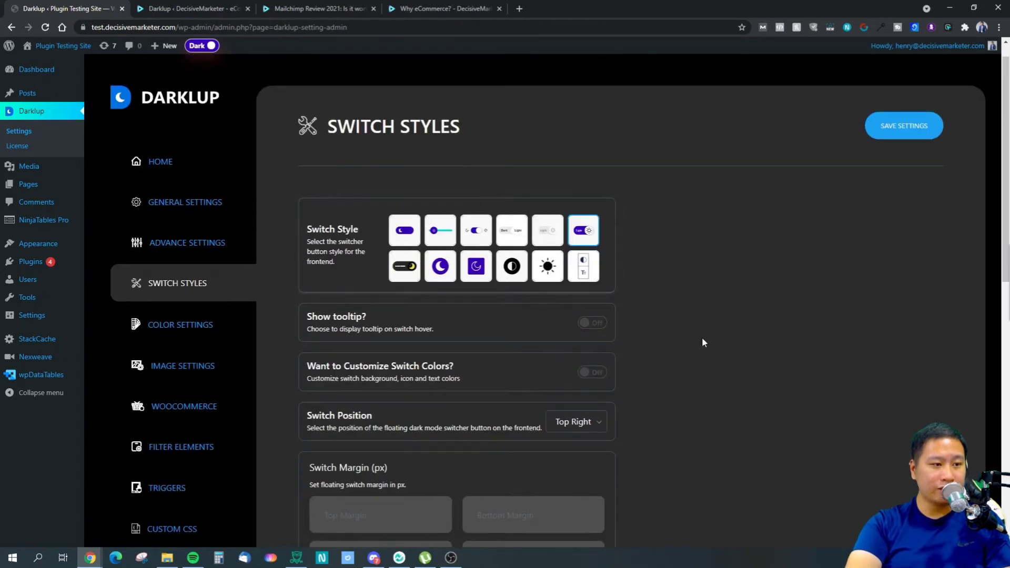
left_click(180, 325)
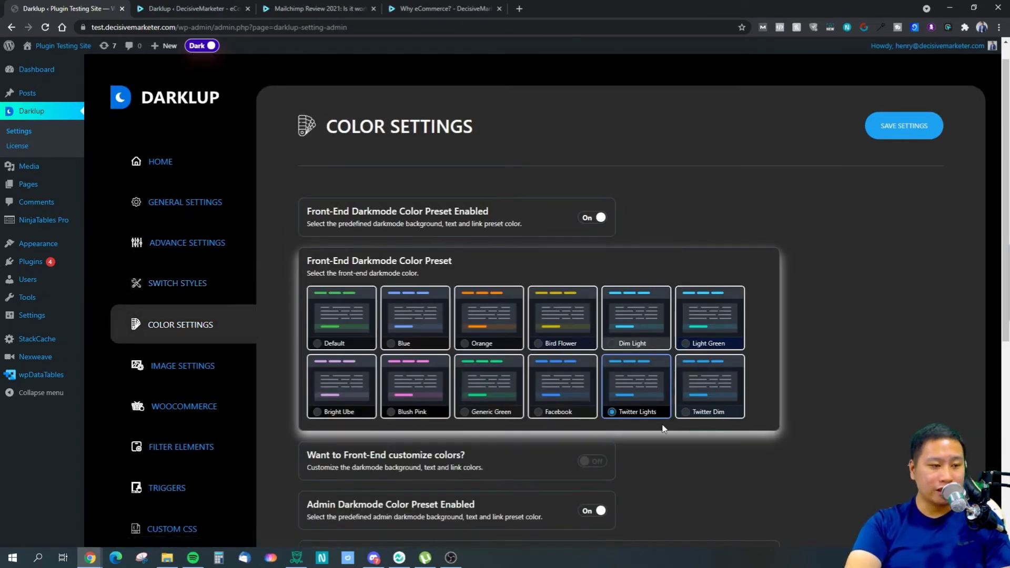
scroll(640, 403, "down", 3)
scroll(639, 405, "up", 2)
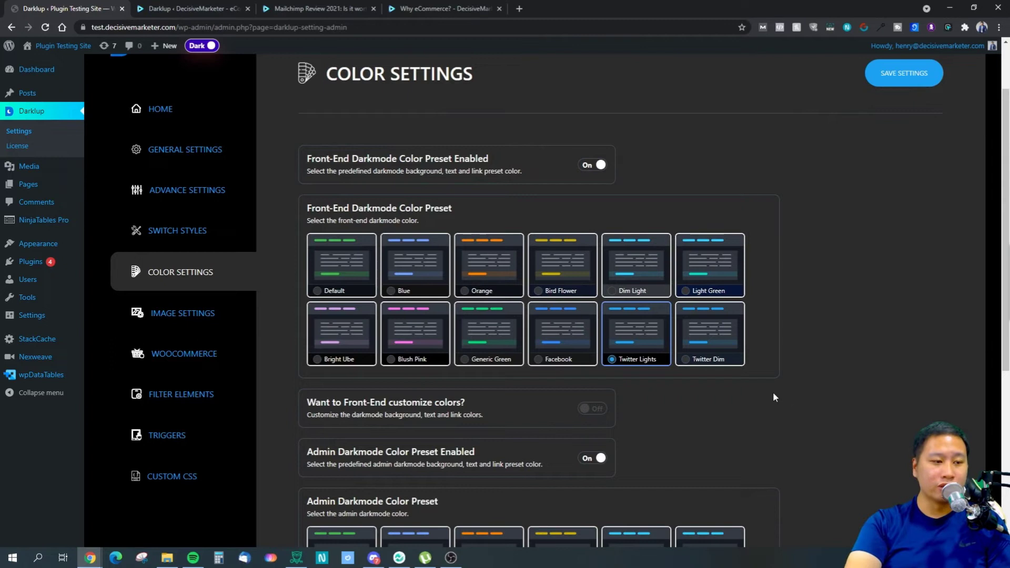
left_click(326, 268)
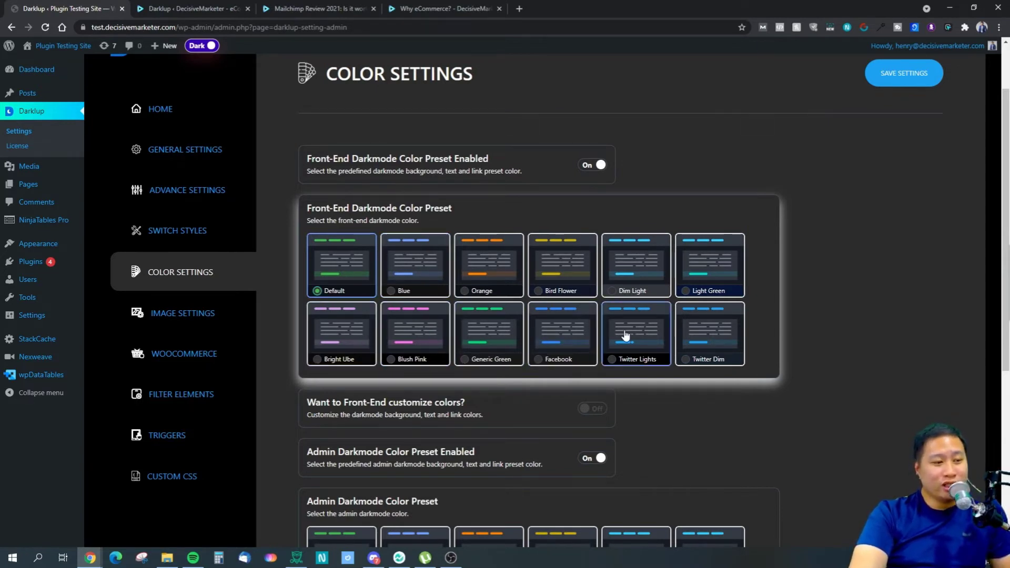
Turn on front-end color customization, view the custom color options, and switch back to the front-end darkmode color preset
scroll(737, 403, "down", 3)
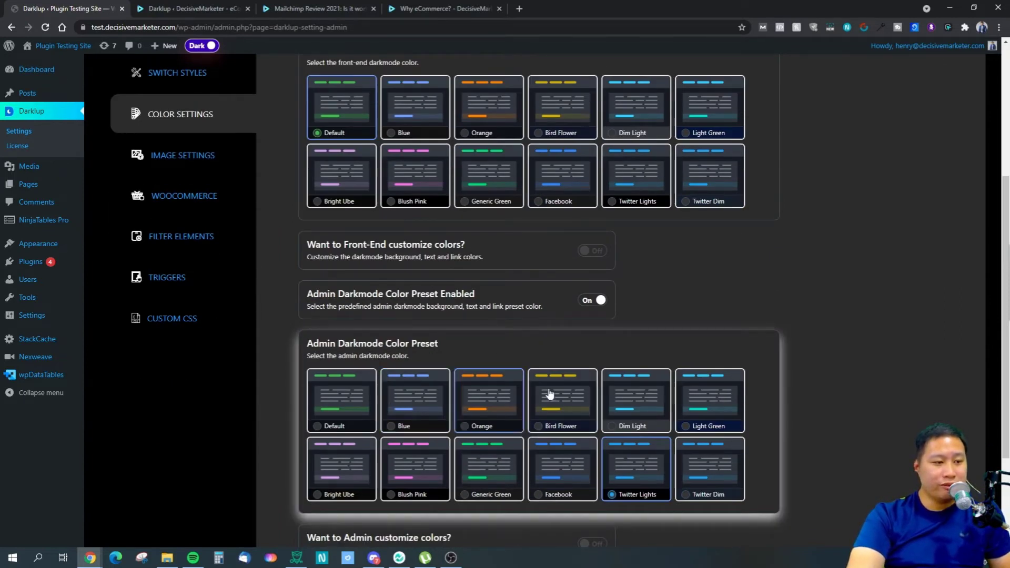
left_click(589, 255)
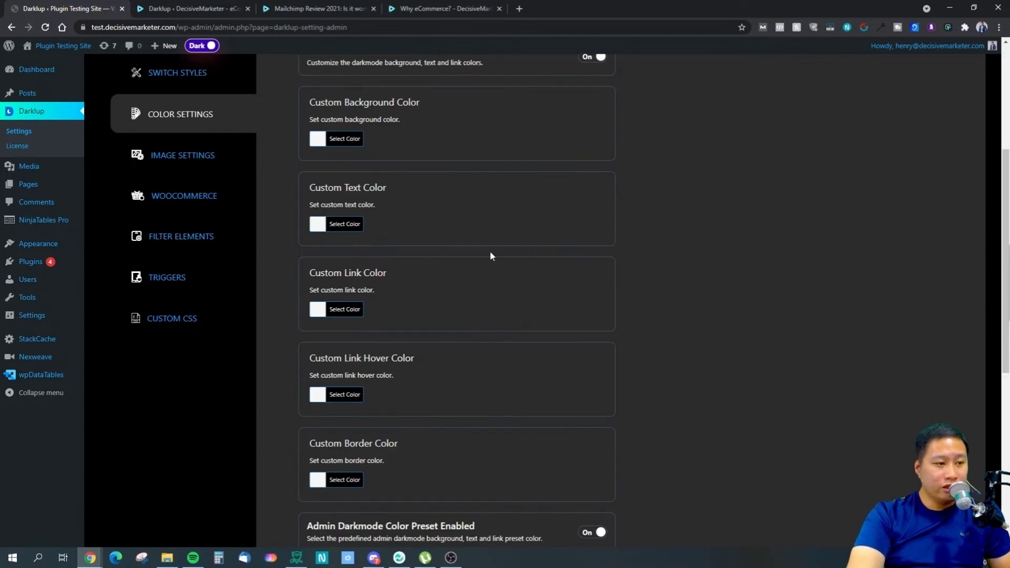
scroll(492, 255, "up", 3)
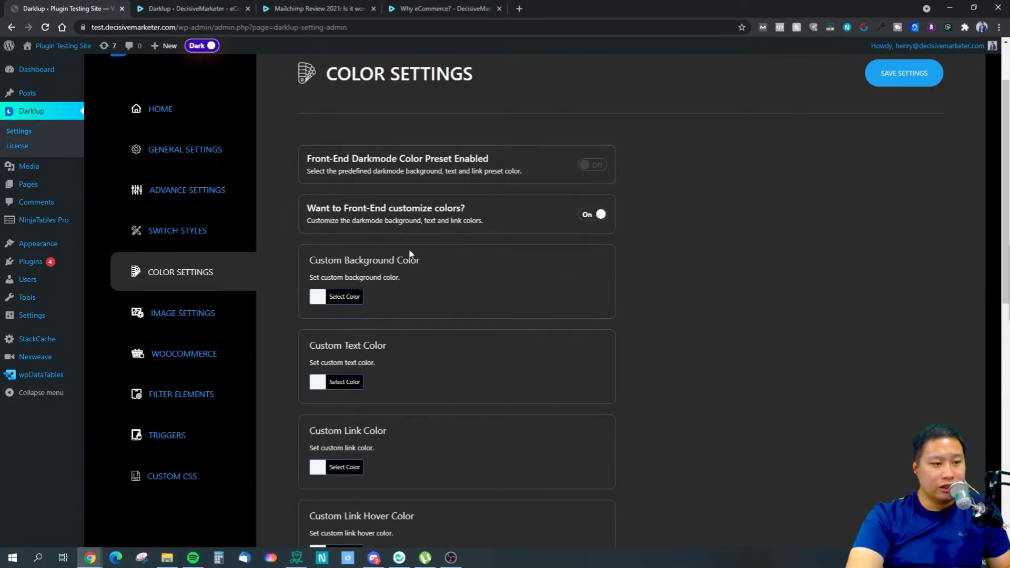
scroll(400, 267, "down", 4)
scroll(434, 294, "up", 4)
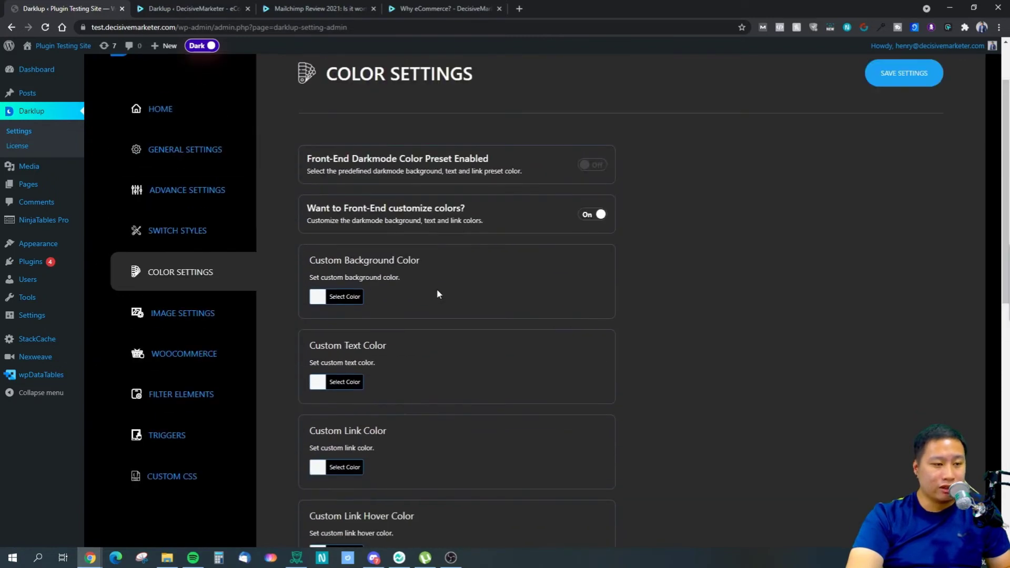
left_click(589, 214)
left_click(591, 165)
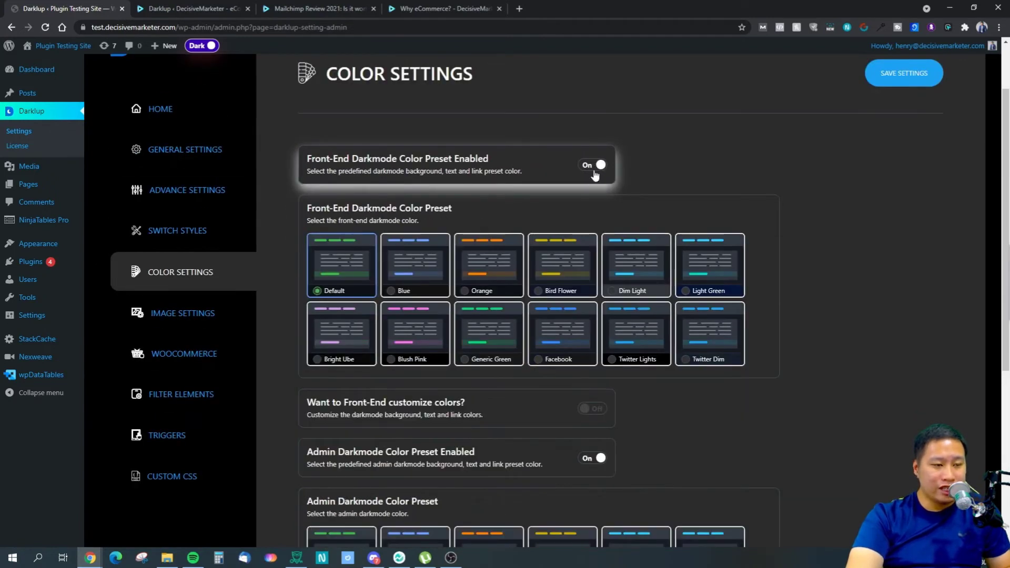
Turn off the front-end color preset, enable front-end custom colors to view their options again, and turn customization off
left_click(590, 166)
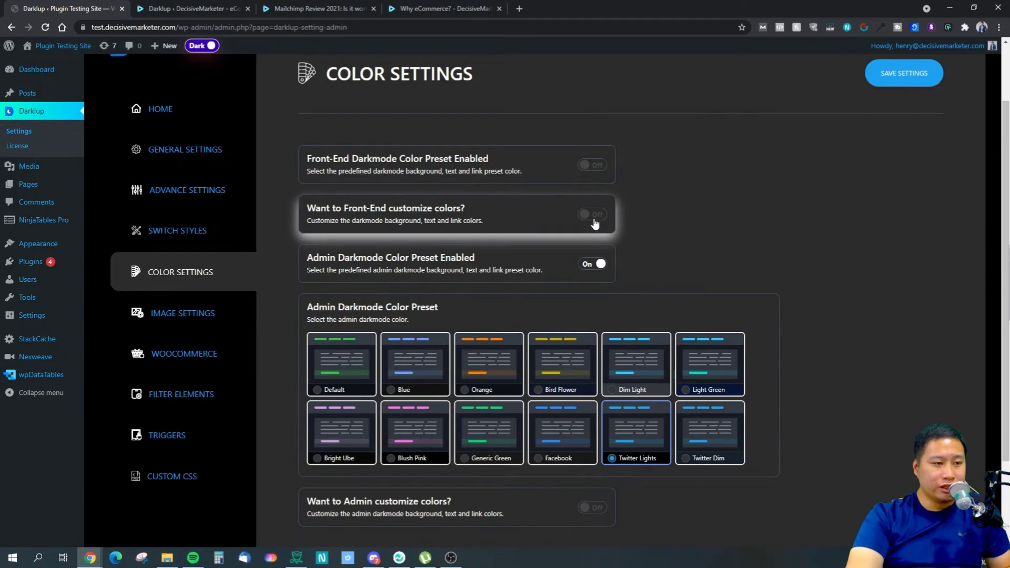
left_click(593, 217)
scroll(468, 311, "down", 5)
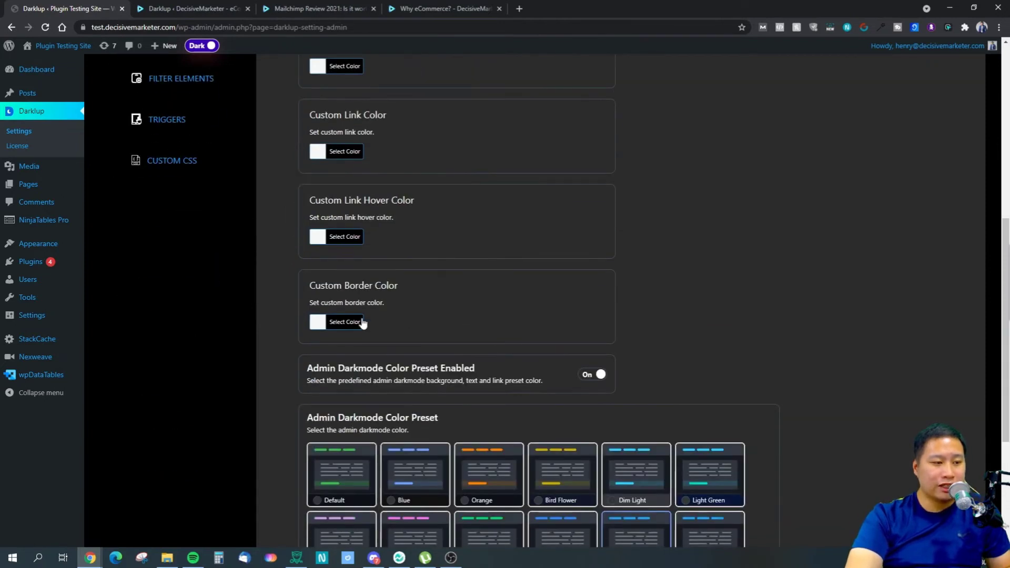
scroll(524, 325, "up", 5)
left_click(592, 162)
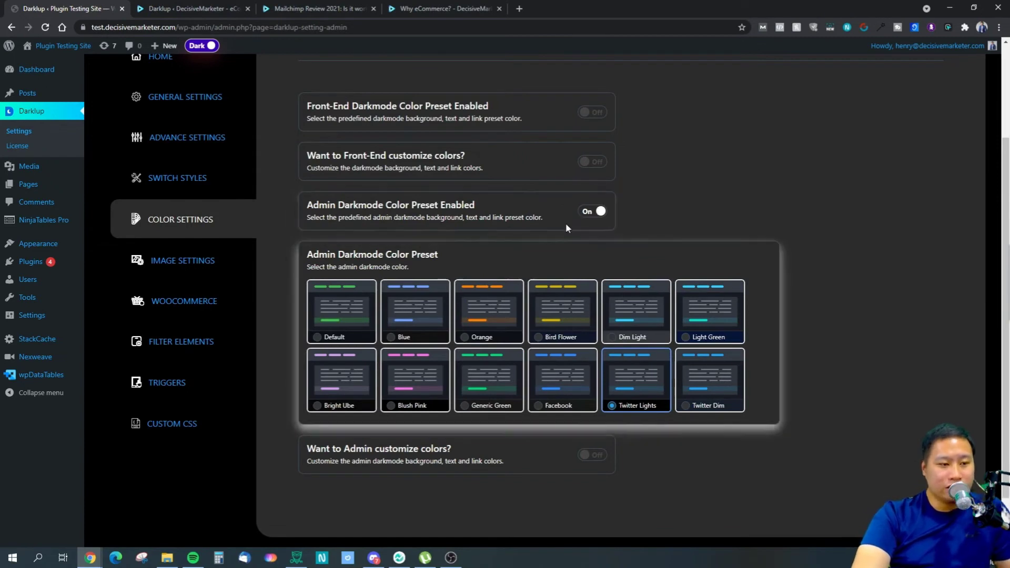
Turn on admin color customization to view its options, turn it off, and re-enable the admin and front-end color presets
left_click(591, 456)
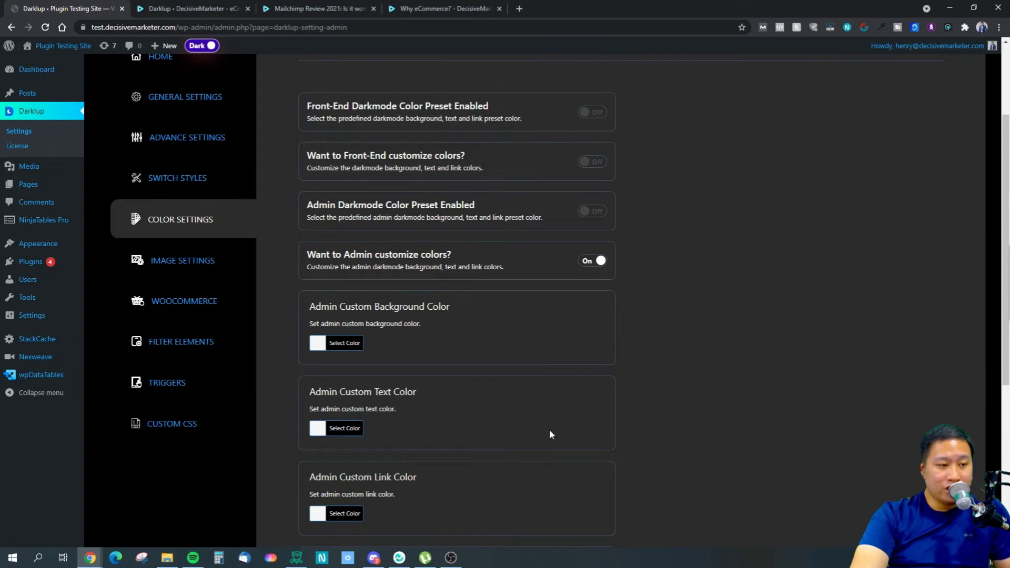
left_click(596, 263)
left_click(600, 215)
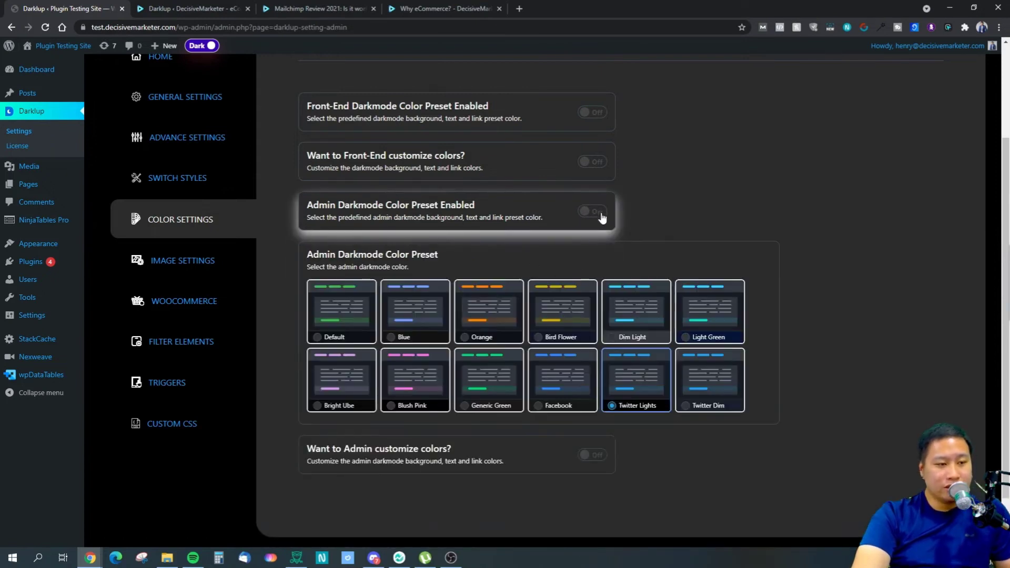
left_click(585, 113)
Open Image Settings and save the plugin settings
left_click(227, 273)
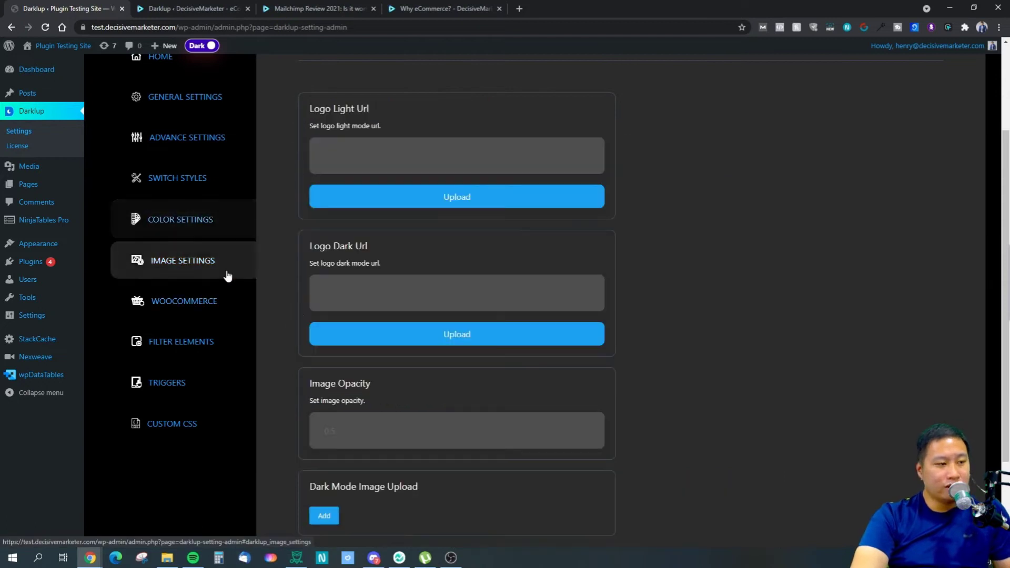
left_click(419, 197)
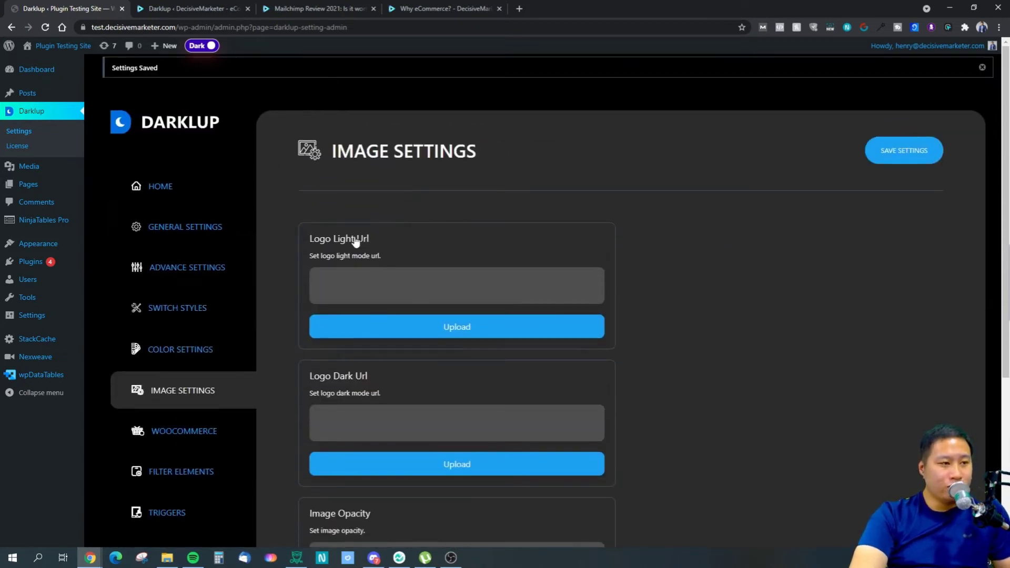
Check the Why eCommerce lesson page, return to Image Settings, and review the logo, image opacity and dark mode image upload options
left_click(420, 8)
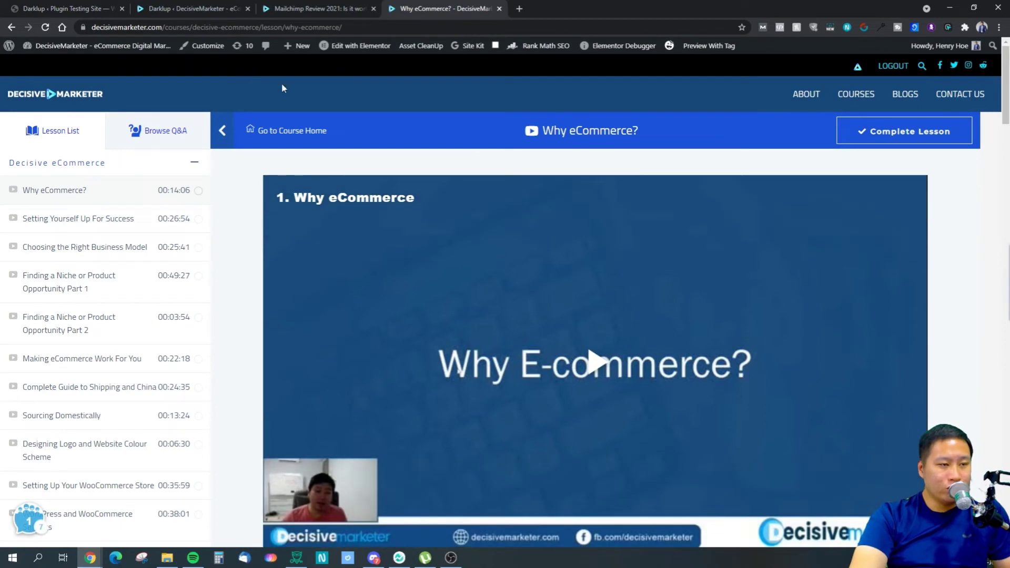
left_click(53, 8)
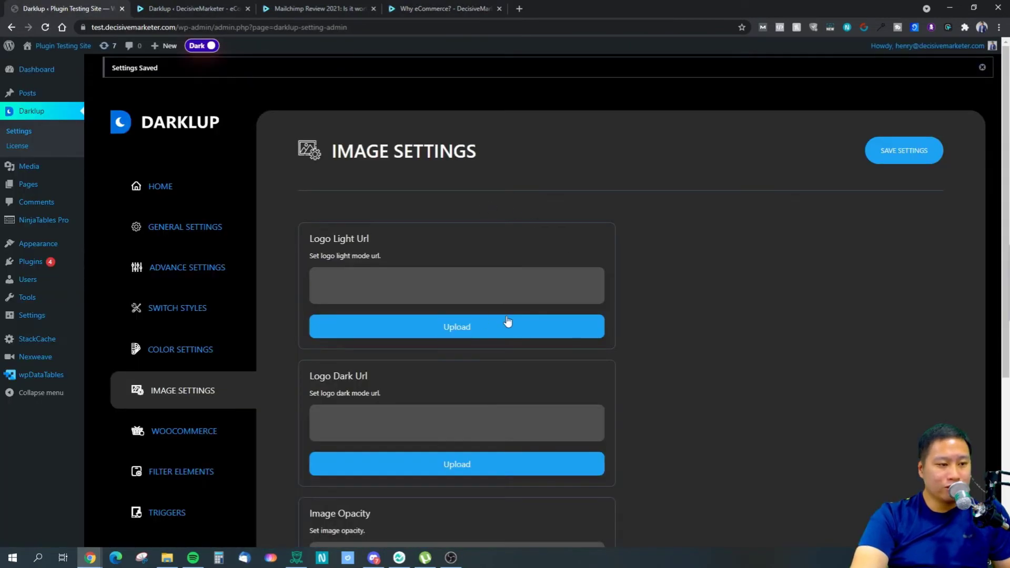
scroll(461, 398, "down", 3)
scroll(370, 388, "down", 2)
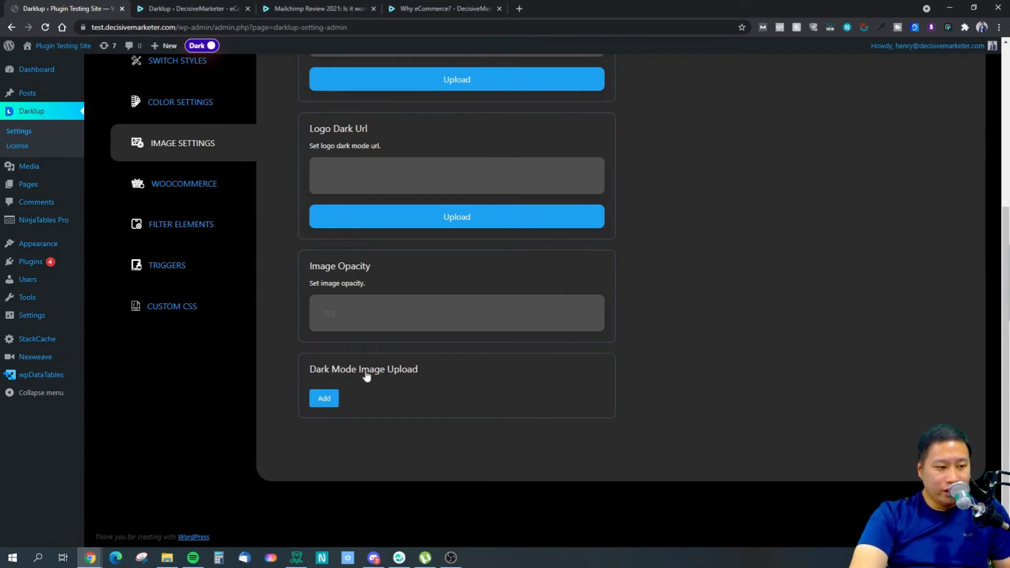
Examine the light and dark logo URLs, image opacity and Dark Mode Image Upload option once more in Image Settings
scroll(372, 395, "up", 2)
scroll(393, 396, "down", 1)
scroll(362, 434, "up", 1)
scroll(368, 436, "down", 1)
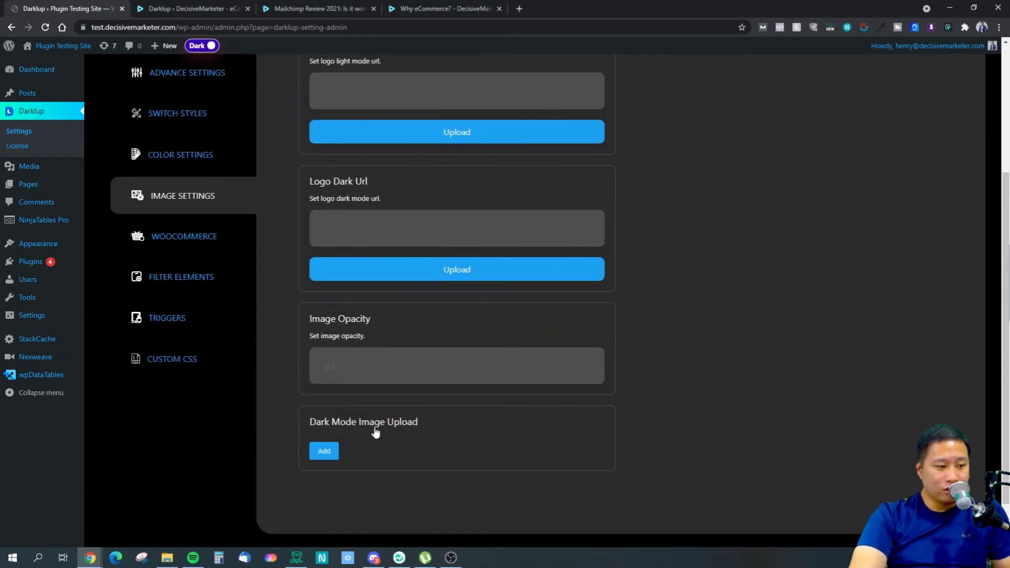
scroll(374, 430, "up", 2)
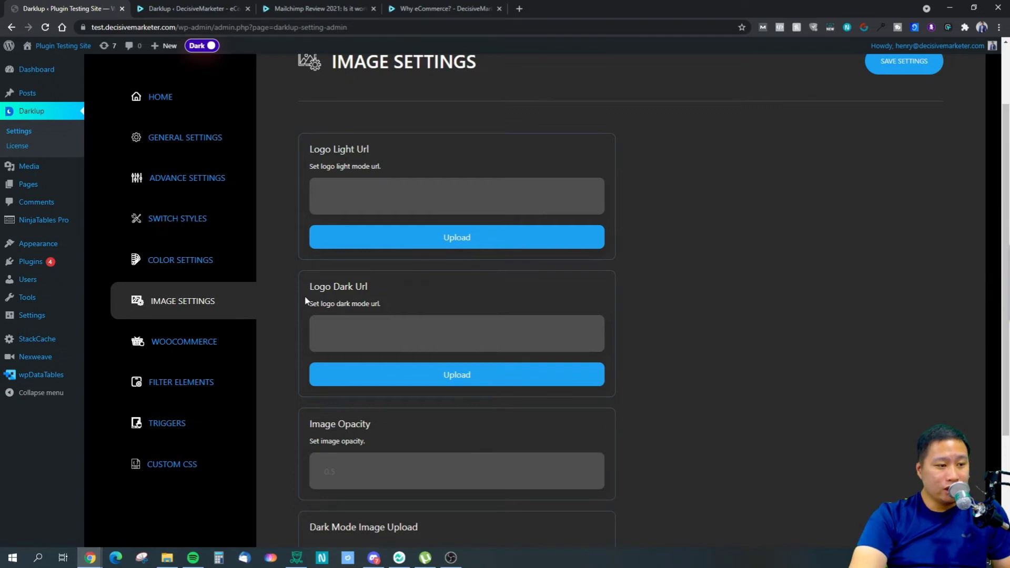
scroll(278, 339, "down", 3)
left_click_drag(342, 372, 388, 372)
left_click(381, 385)
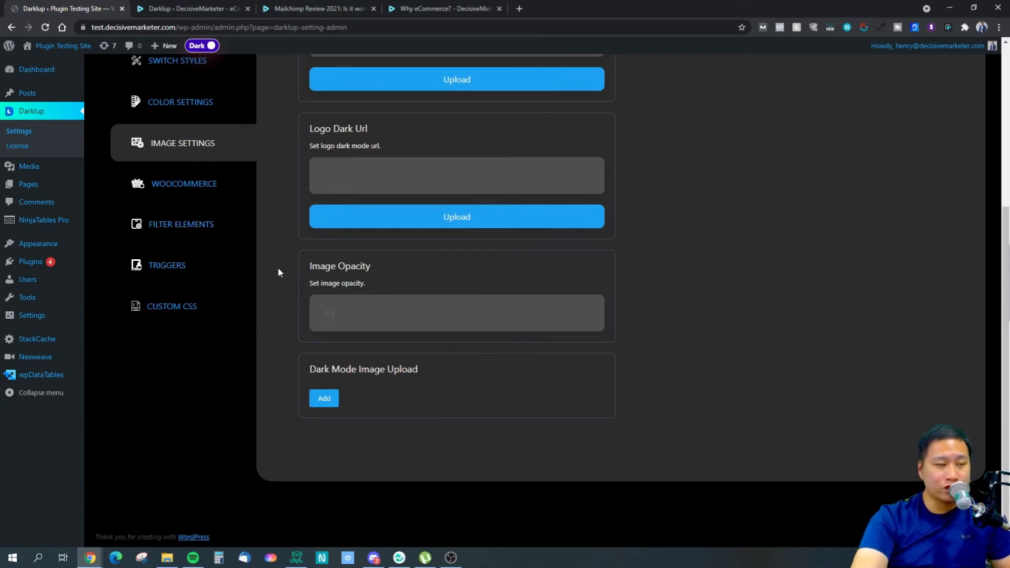
Review the WooCommerce product and category inclusion and exclusion options, and view the Filter Elements settings
scroll(278, 272, "up", 2)
left_click(181, 289)
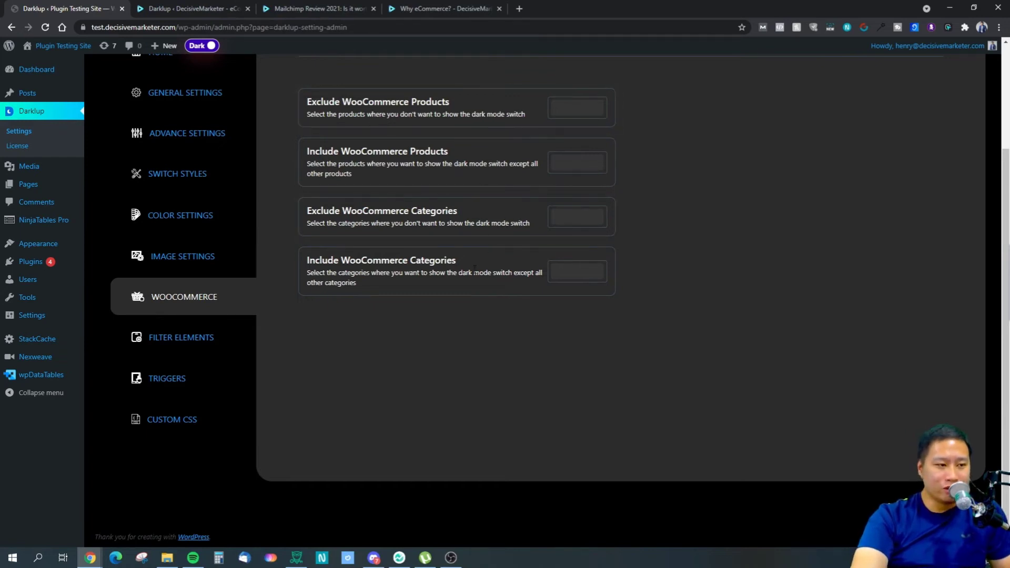
left_click(162, 343)
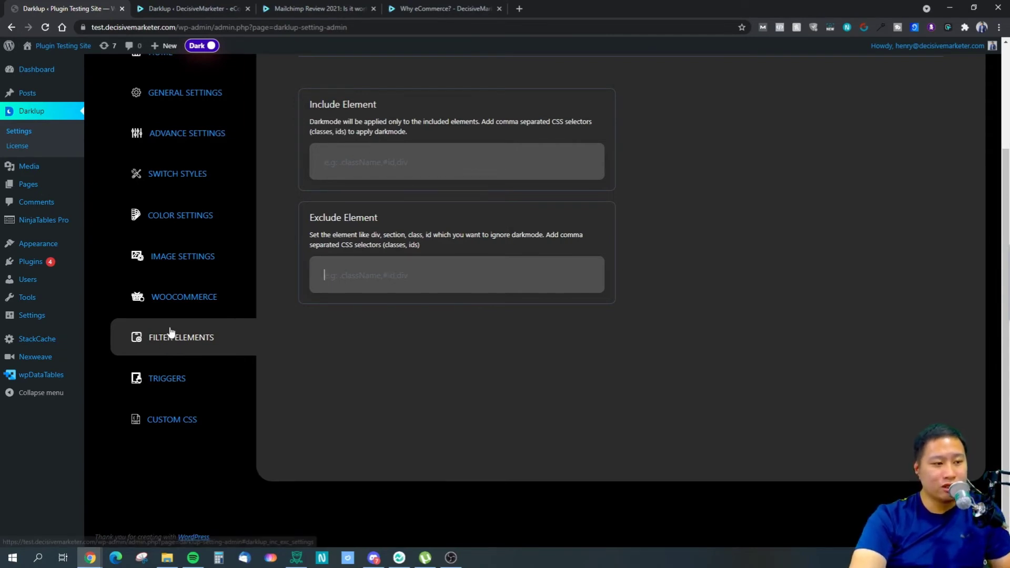
Review the page, post and category options in Trigger Settings, and view the Custom CSS settings
left_click(190, 367)
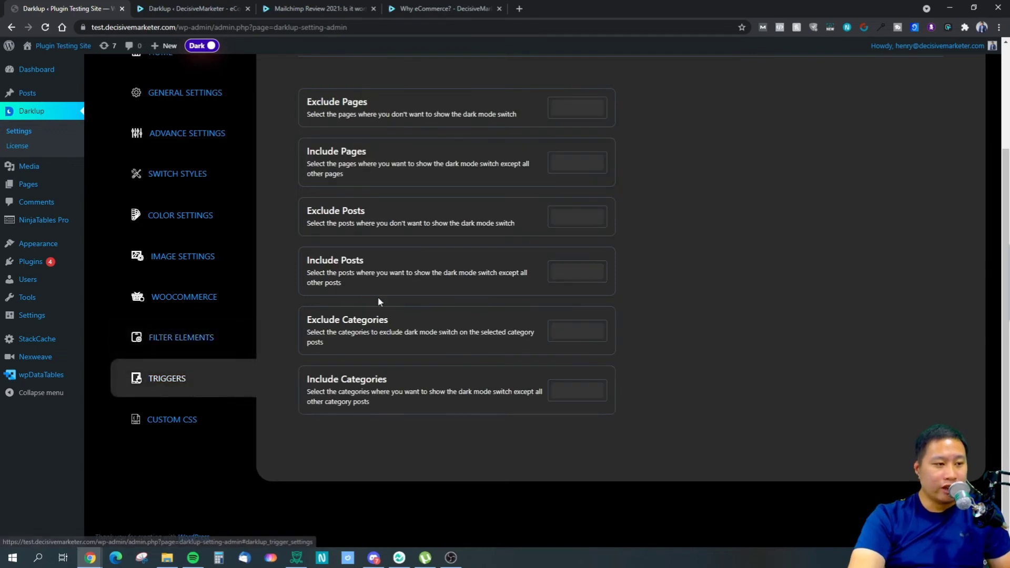
scroll(395, 242, "up", 2)
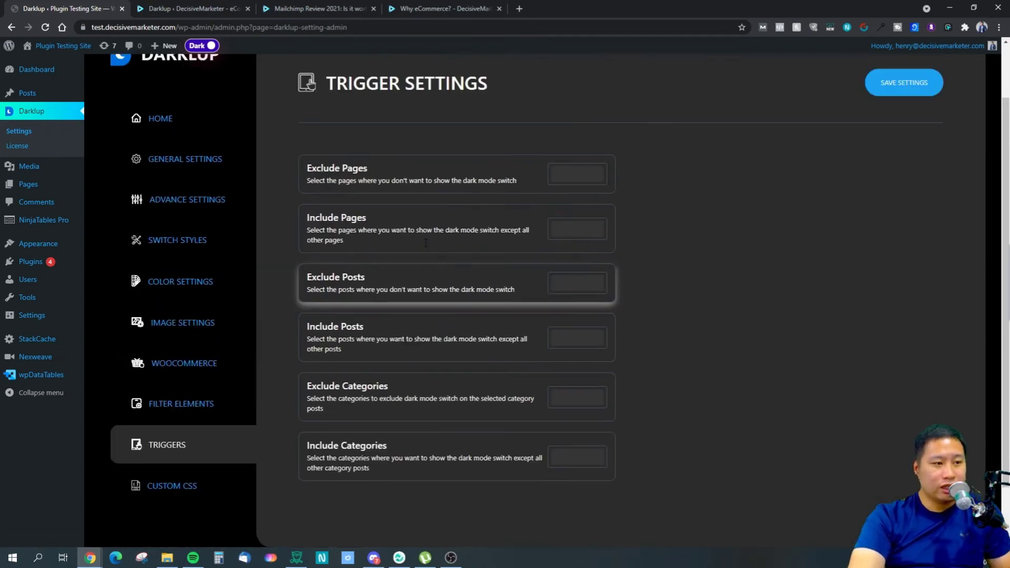
scroll(434, 263, "down", 1)
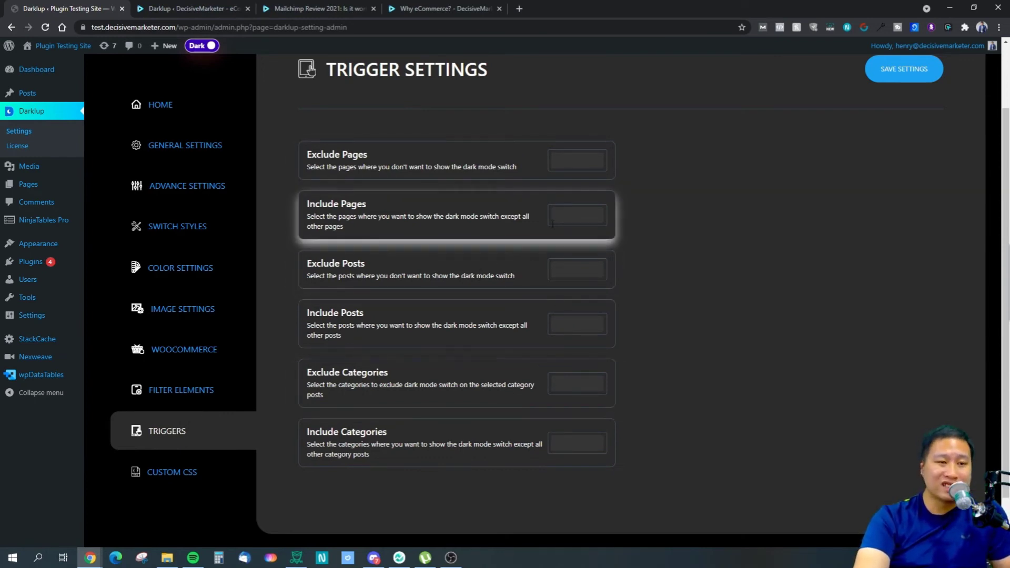
left_click(181, 472)
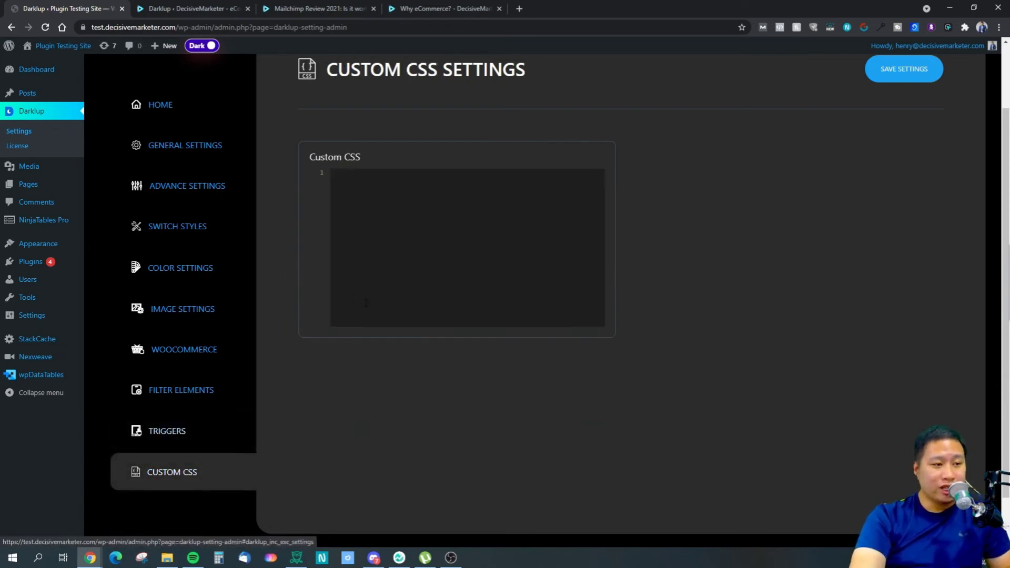